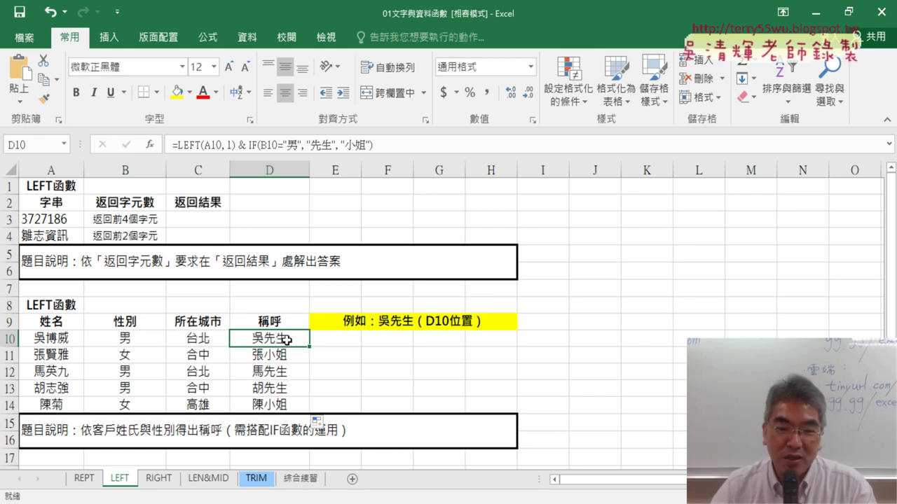
- Delete the LEFT/IF salutation formulas in D10:D14 on the LEFT sheet
drag(290, 339, 292, 404)
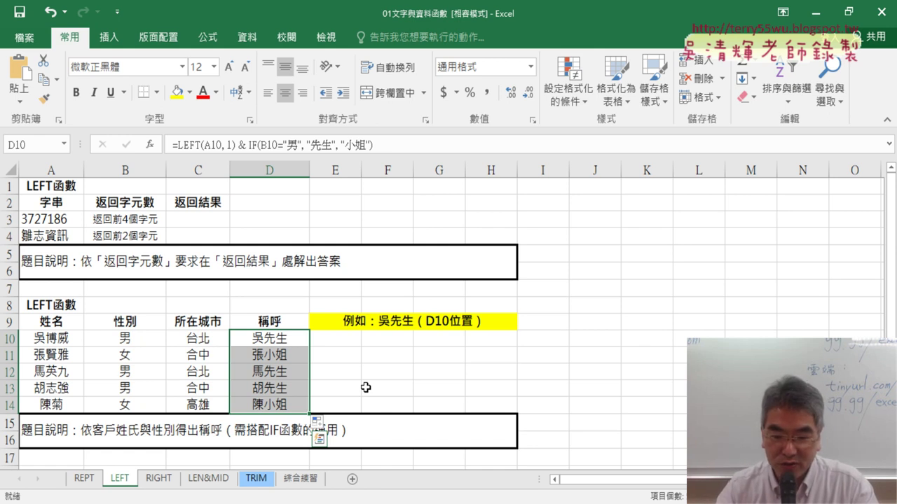
key(Delete)
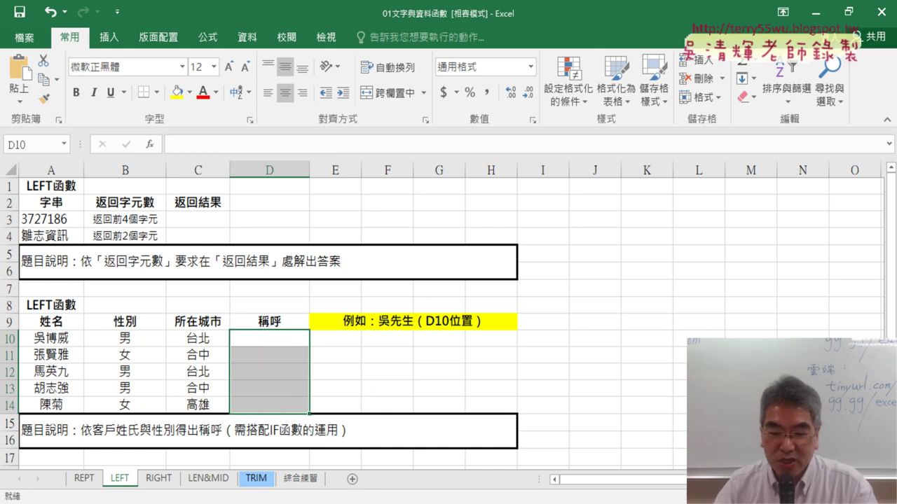
- Bring the ChatGPT browser window forward, clear its text selection, and maximize it
click(495, 455)
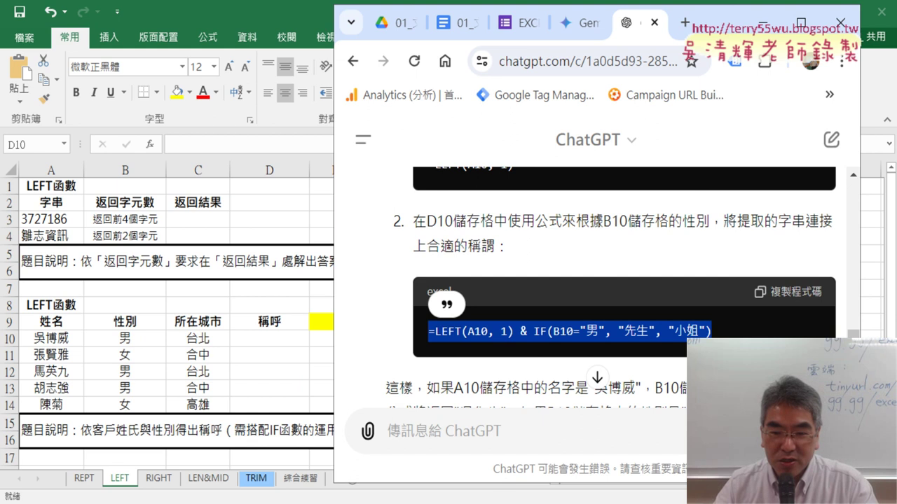
click(559, 425)
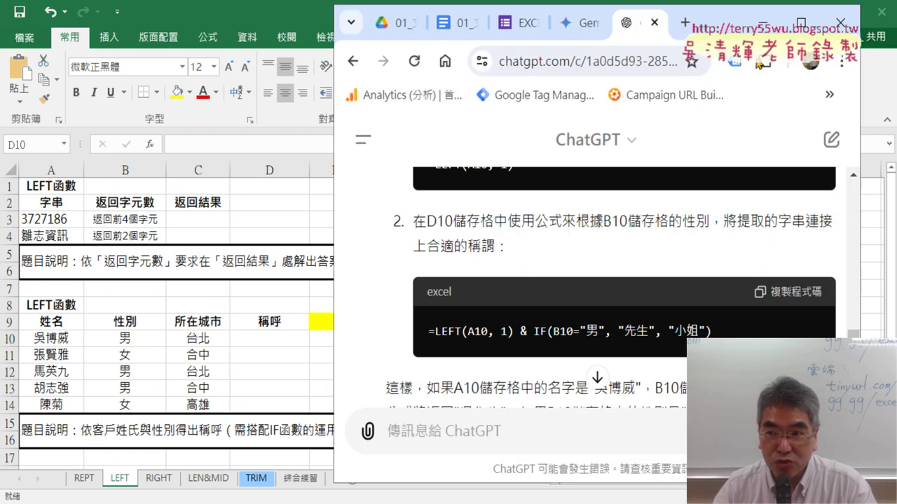
click(801, 22)
- In the Google Docs code notes, scroll down and select the prompt '請幫我改為VBA程式'
click(224, 30)
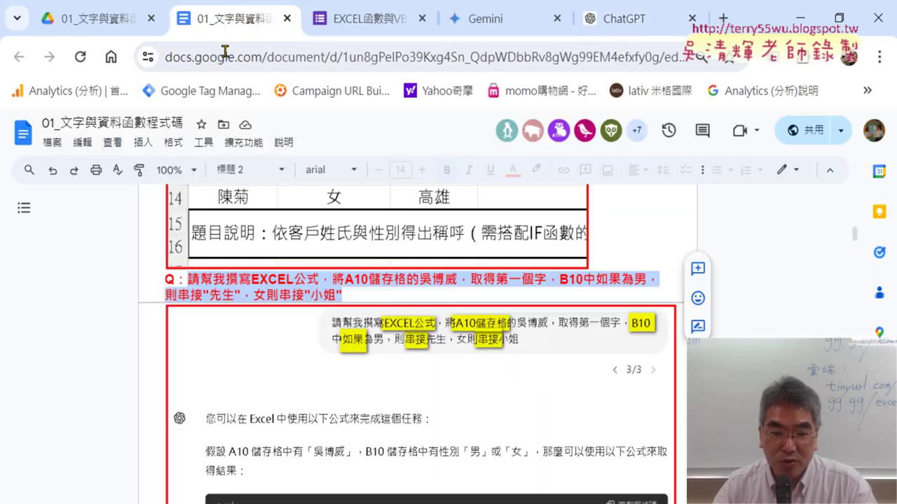
scroll(356, 298, down, 5)
scroll(355, 298, down, 3)
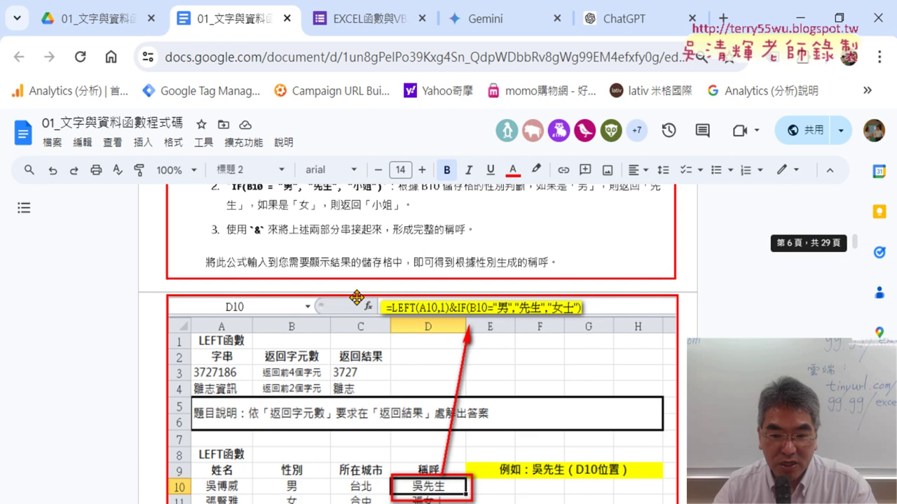
scroll(356, 298, down, 2)
scroll(357, 298, down, 1)
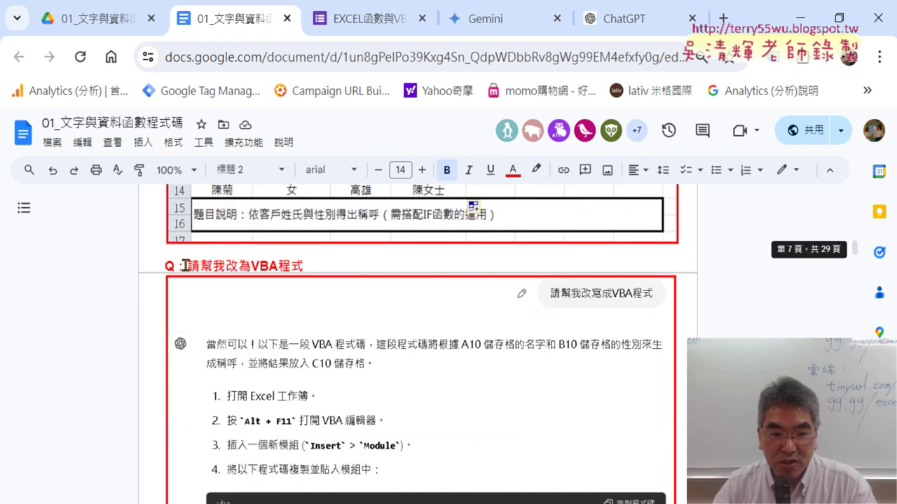
drag(188, 266, 299, 265)
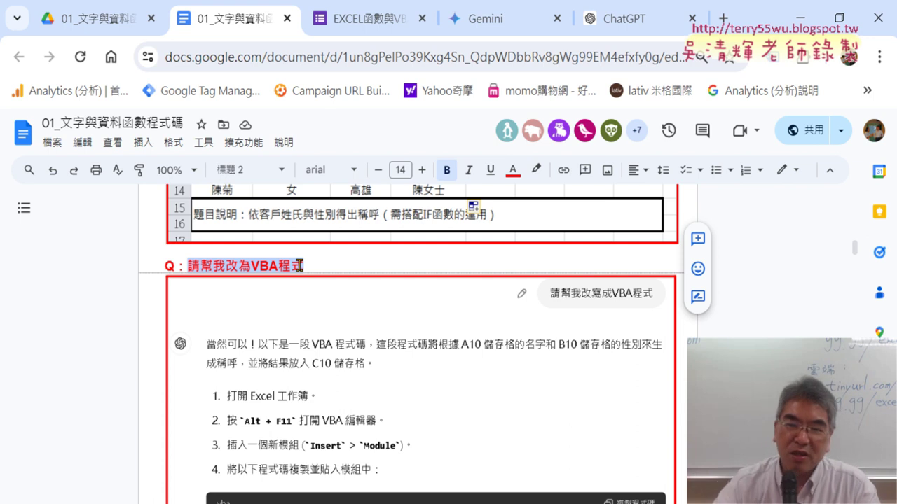
- Send ChatGPT the prompt '請幫我改為VBA程式' to get a VBA version
click(636, 23)
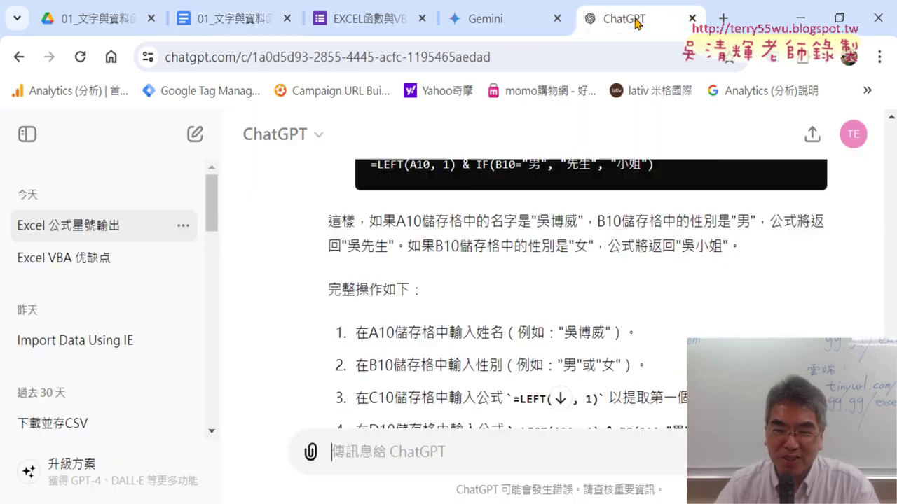
click(414, 460)
text(請幫我改為VBA程式)
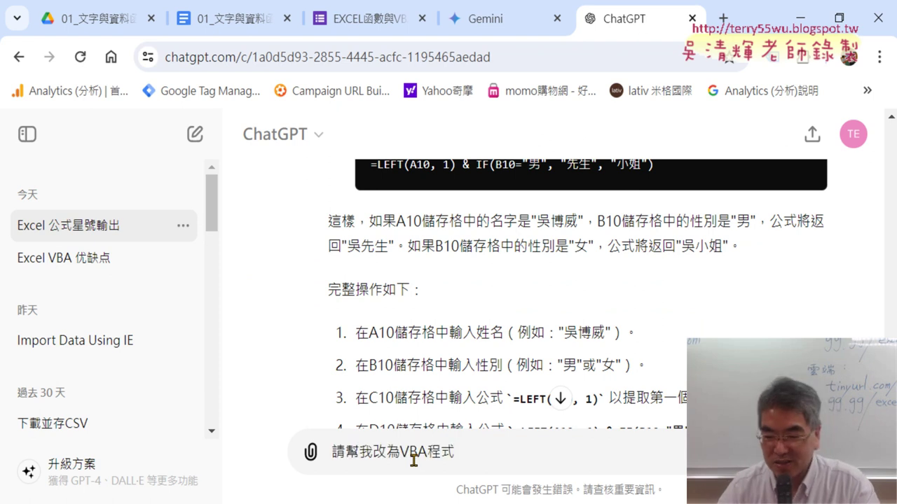
key(Return)
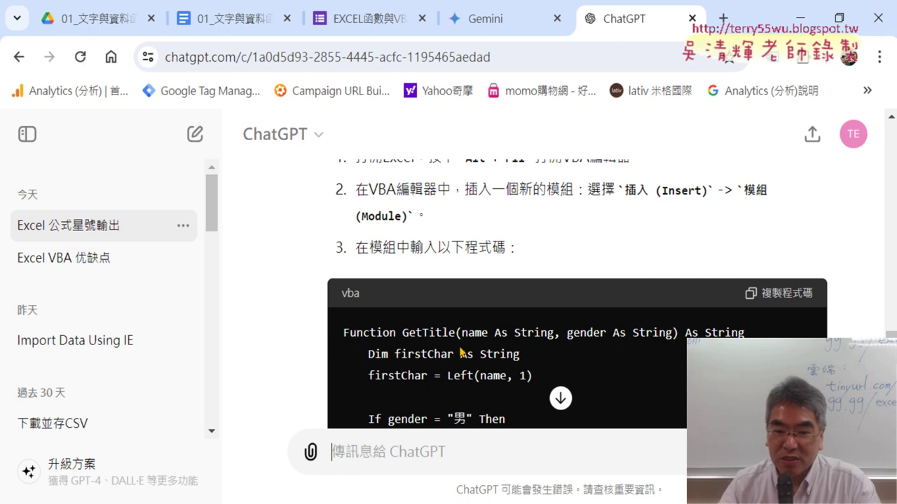
scroll(461, 353, down, 2)
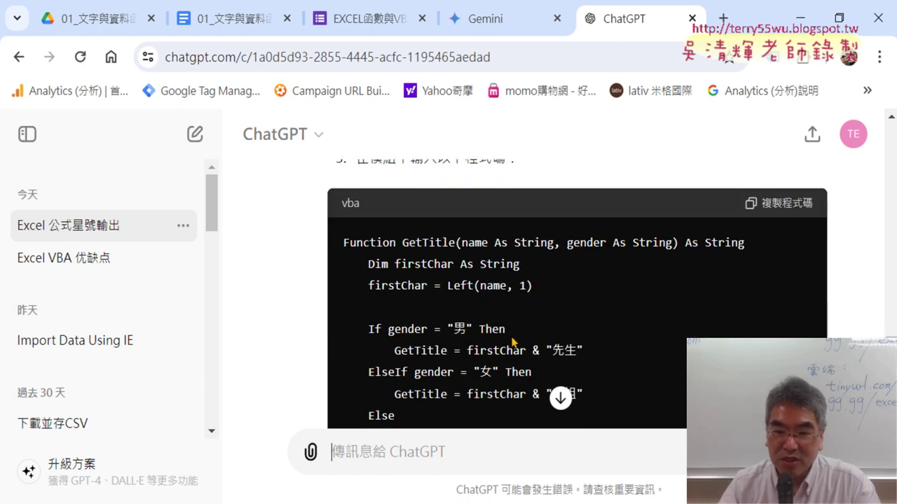
scroll(511, 309, down, 2)
scroll(510, 307, down, 2)
scroll(511, 305, up, 2)
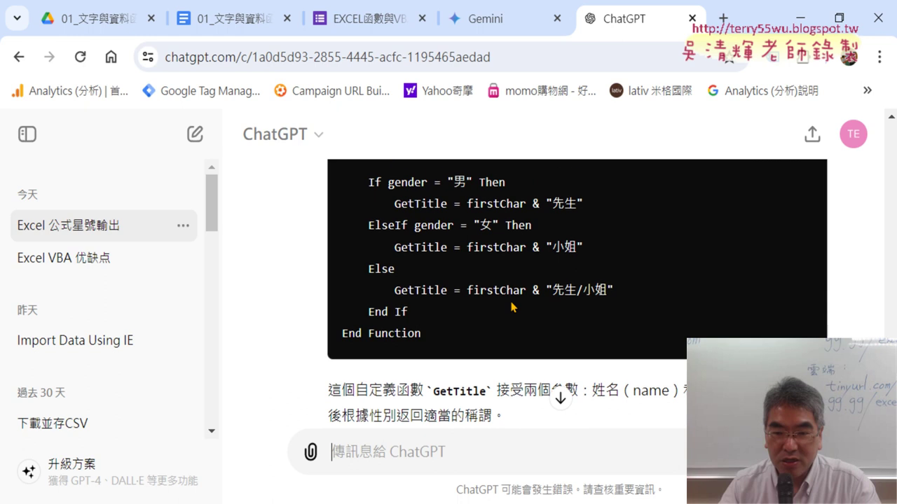
scroll(511, 301, up, 2)
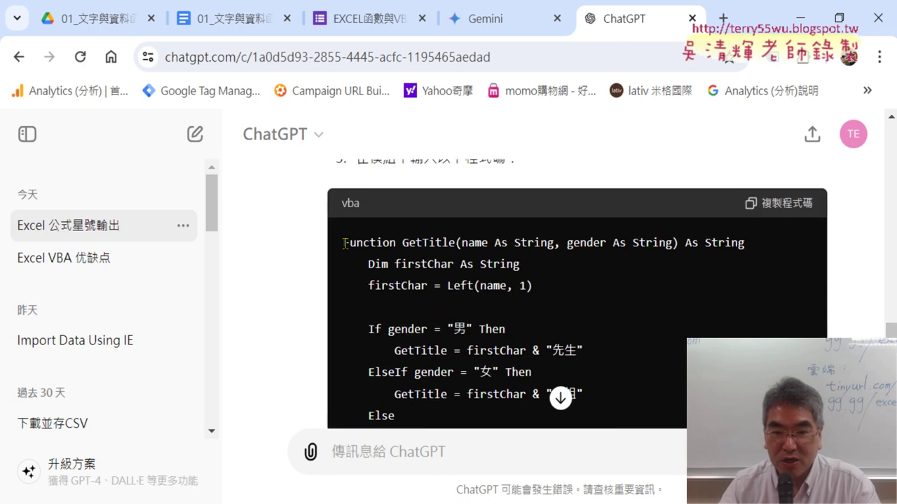
drag(345, 243, 394, 244)
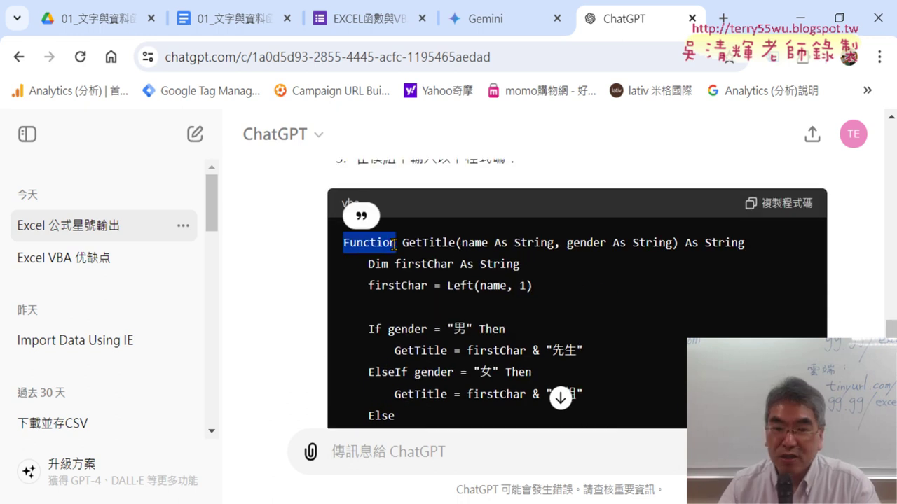
drag(402, 243, 447, 243)
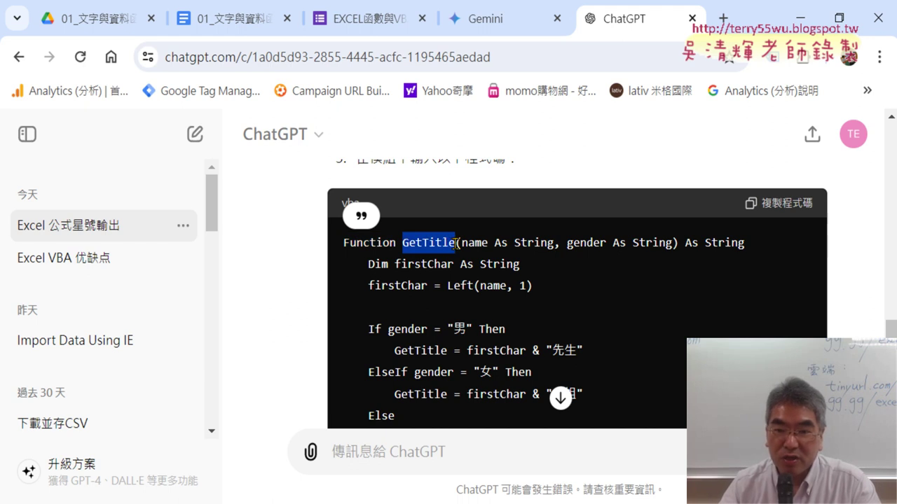
drag(456, 243, 456, 243)
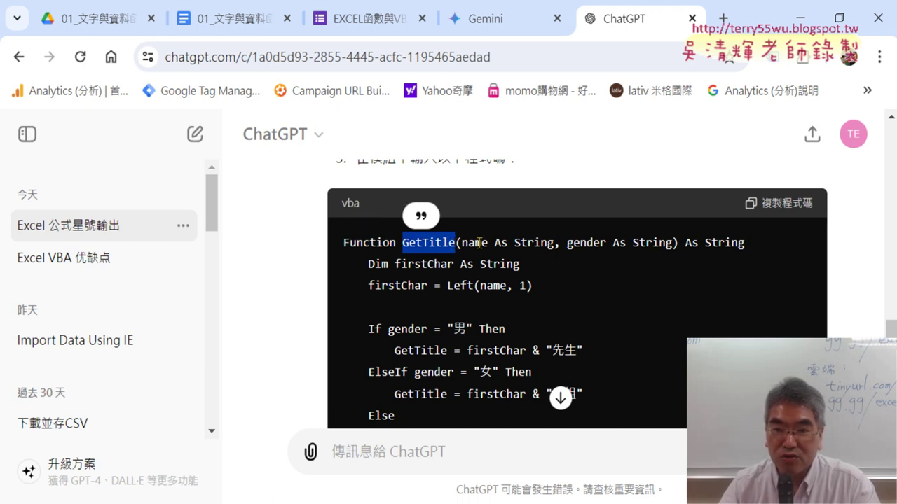
click(476, 243)
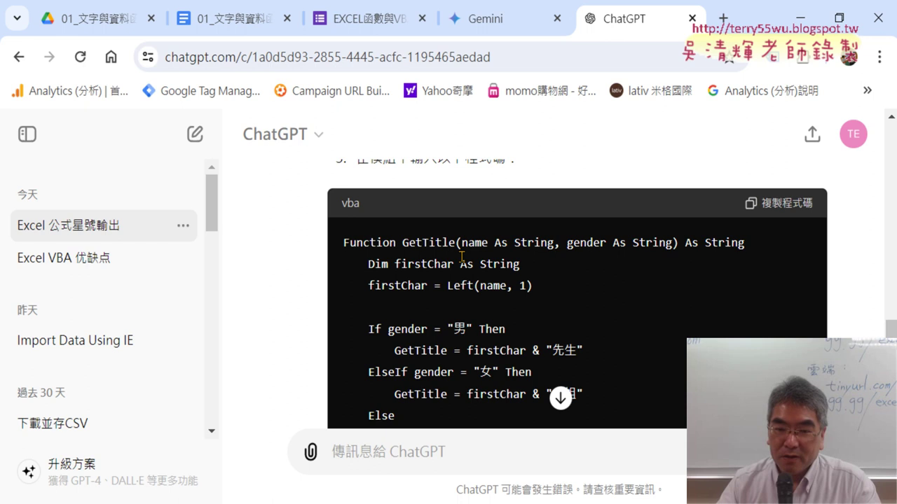
scroll(459, 257, down, 3)
scroll(437, 259, down, 1)
scroll(437, 262, down, 1)
scroll(448, 271, down, 1)
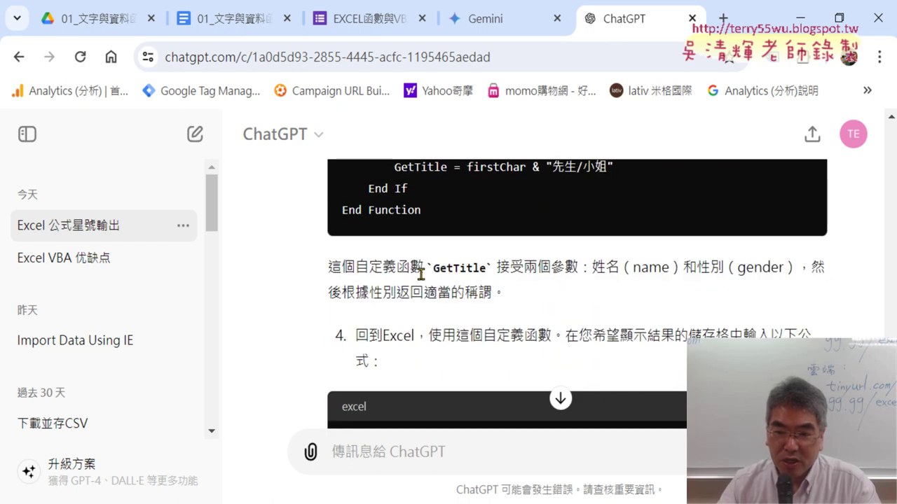
scroll(524, 275, down, 2)
scroll(525, 274, down, 1)
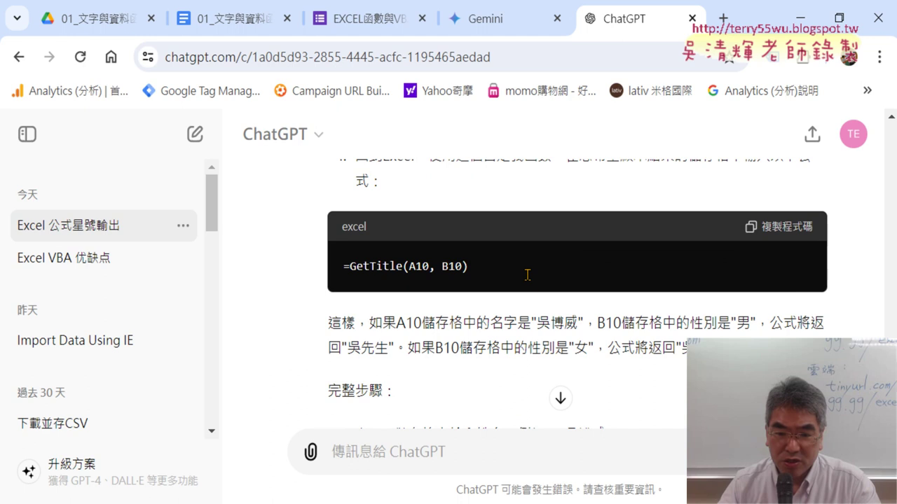
scroll(529, 280, down, 1)
scroll(529, 281, down, 1)
scroll(529, 280, down, 1)
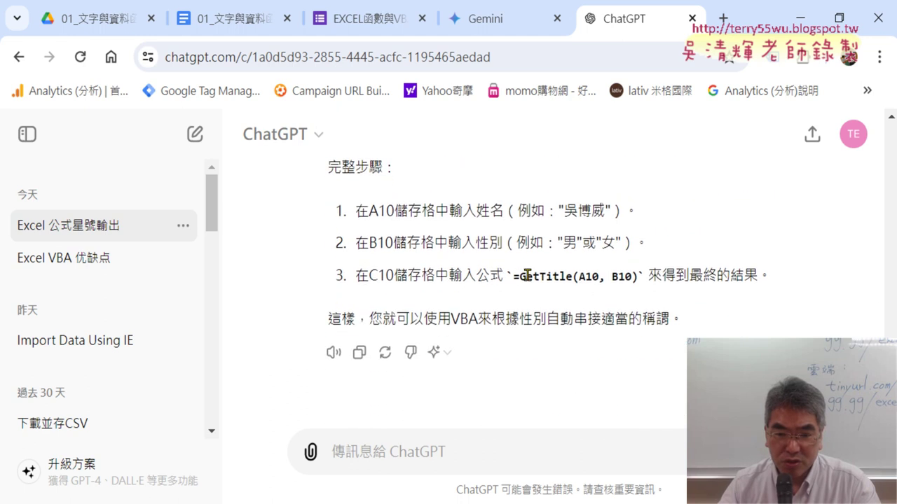
scroll(528, 276, up, 5)
scroll(529, 275, up, 5)
scroll(527, 273, up, 3)
scroll(526, 274, up, 2)
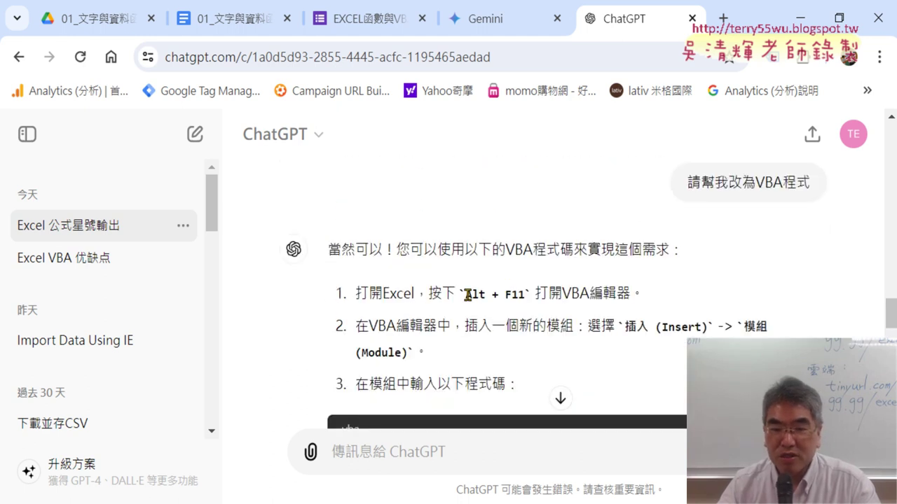
- Highlight the Alt + F11 shortcut in step 1 of ChatGPT's answer, then return to Excel
drag(467, 293, 522, 295)
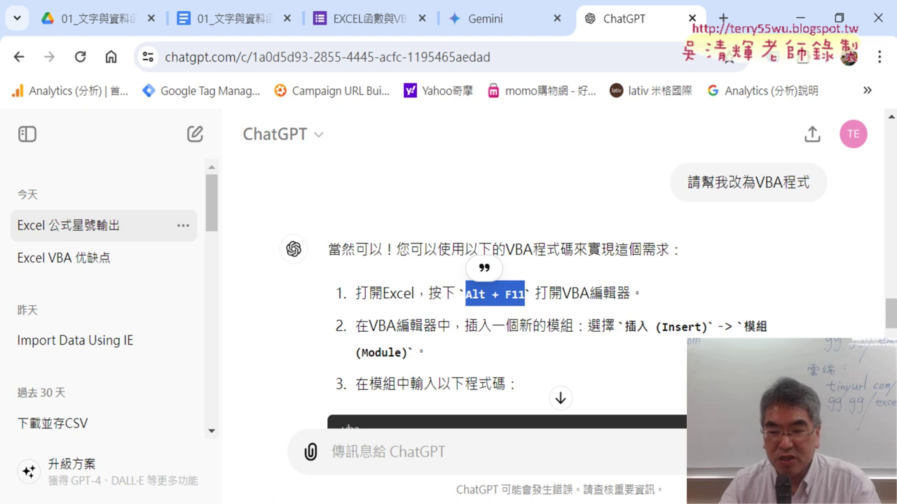
key(alt+Tab)
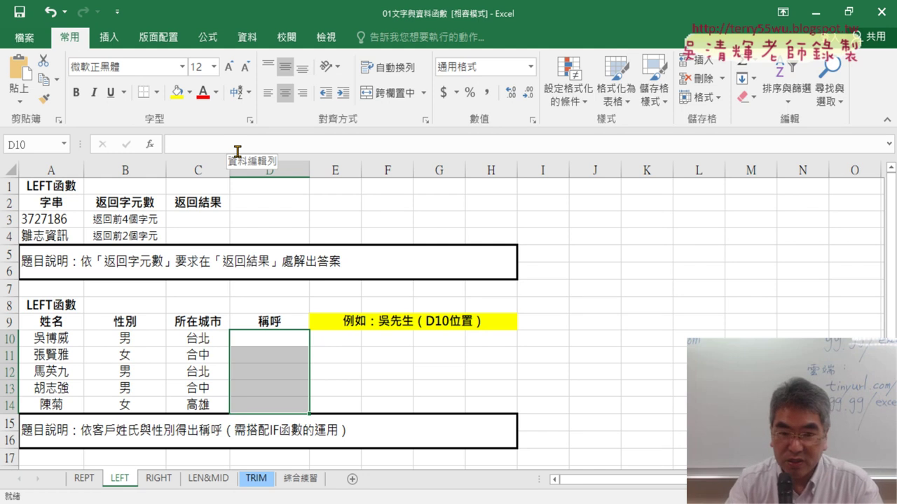
- Open the VBA editor with Alt+F11 and enlarge the Project and Properties panes
key(alt+F11)
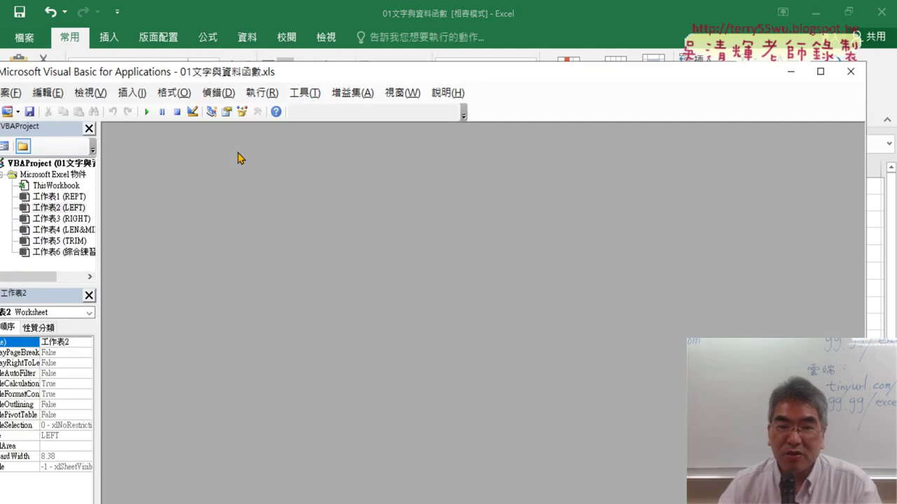
drag(474, 77, 641, 54)
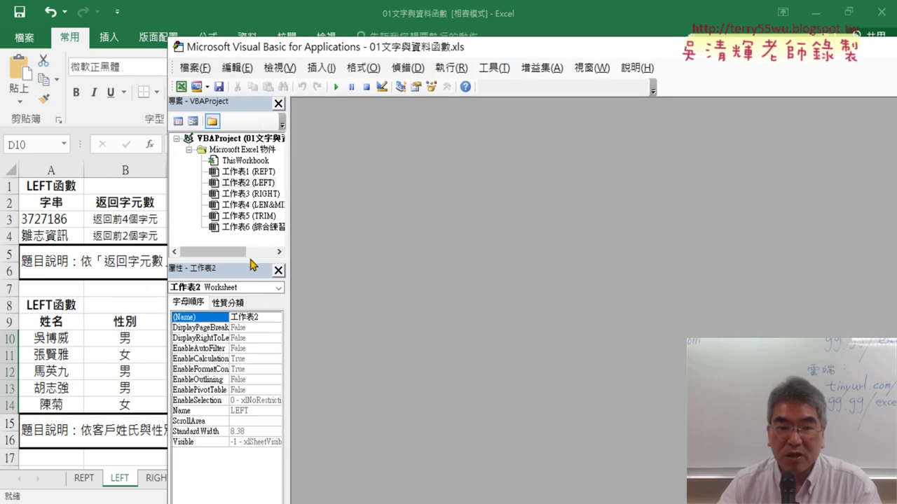
drag(253, 262, 253, 339)
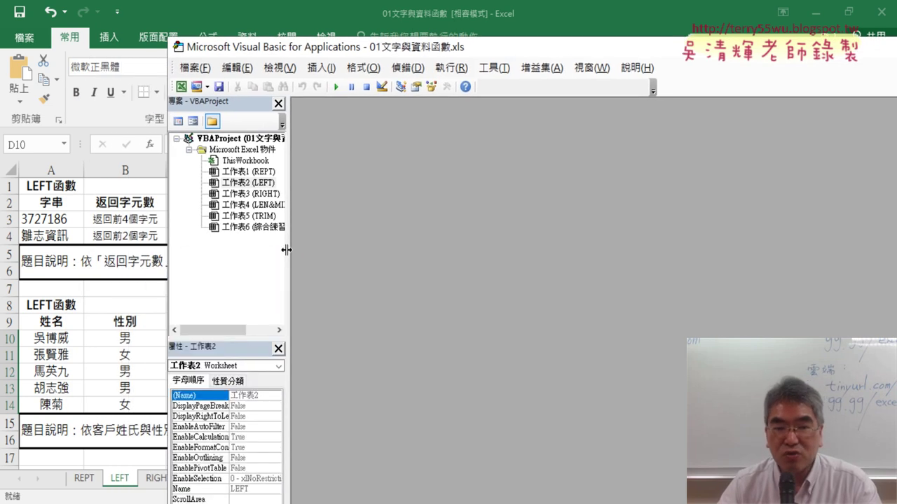
drag(353, 253, 354, 253)
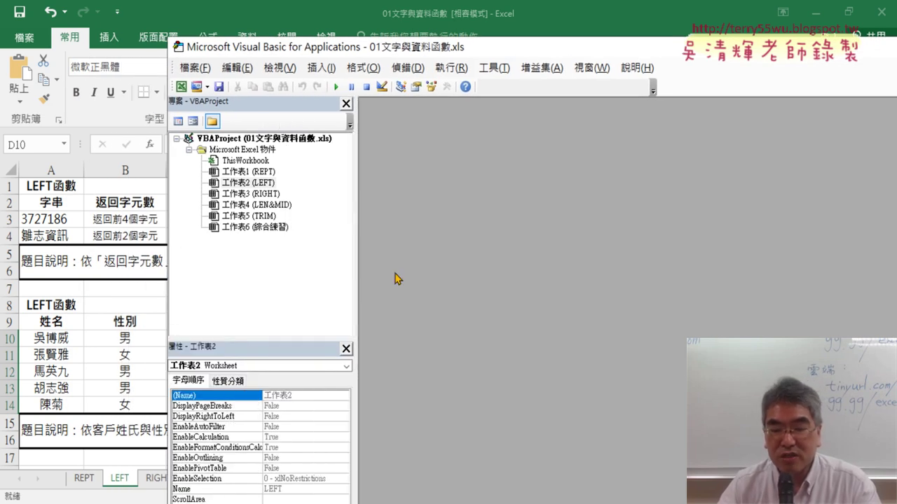
- Check ChatGPT's module-adding steps, then right-click a sheet entry to reach insert options
right_click(243, 209)
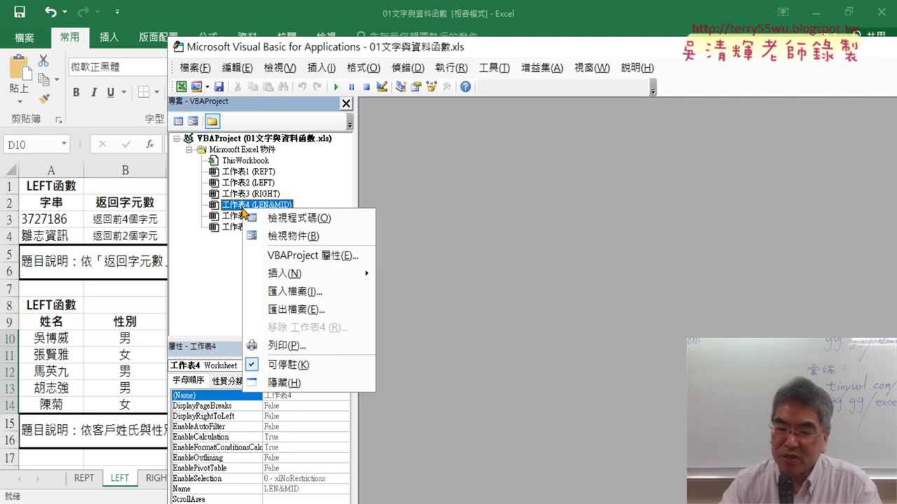
click(386, 498)
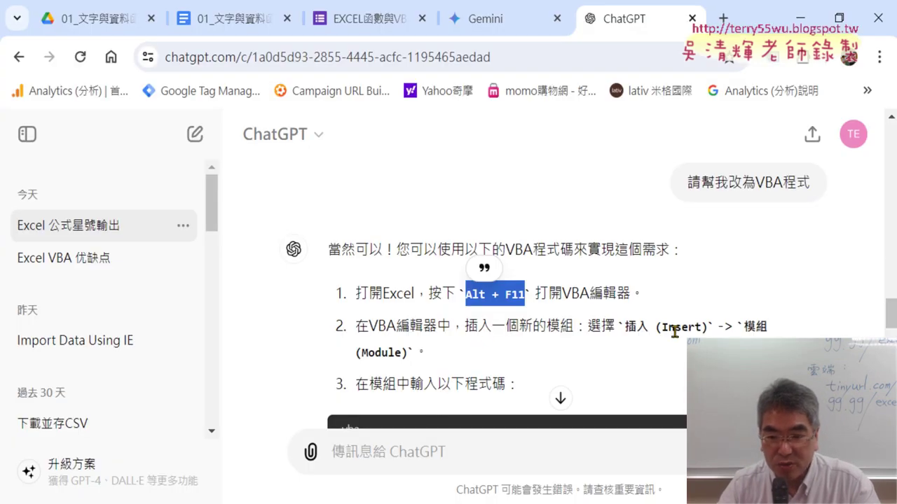
click(800, 18)
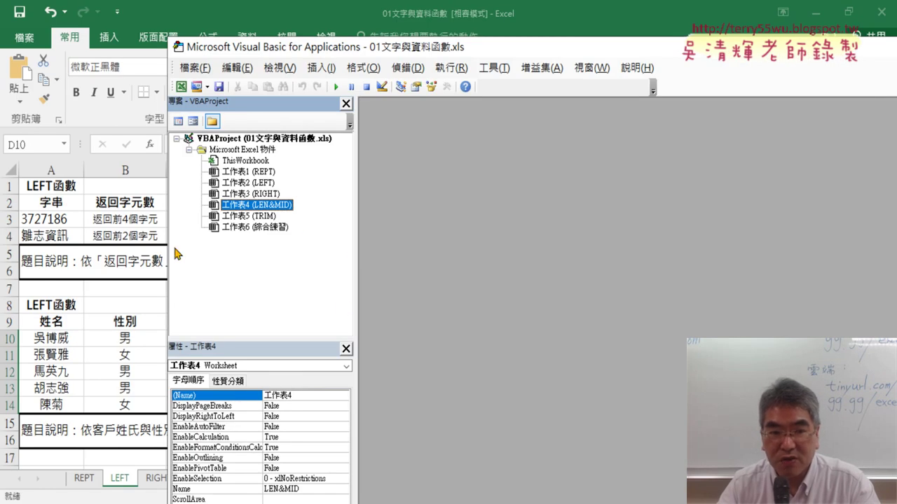
right_click(240, 213)
- Insert a new Module1, maximize its code window, and select it in the project tree
mouse_move(302, 279)
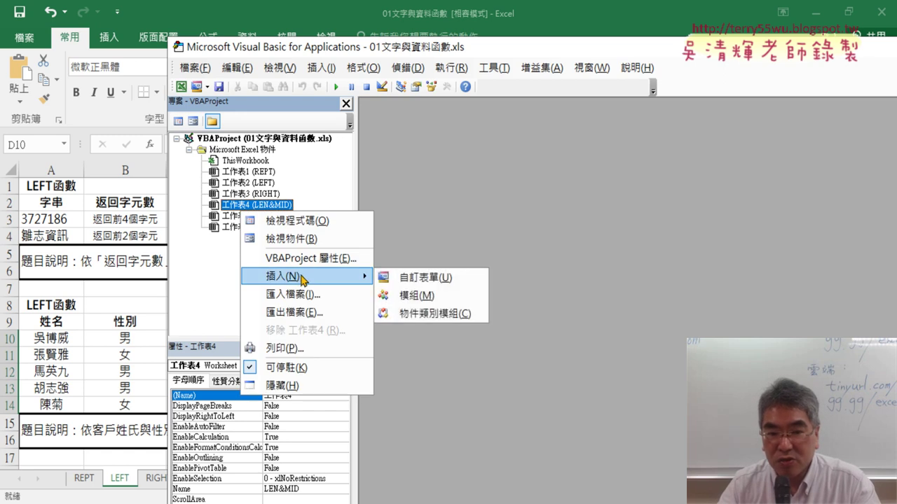
click(437, 296)
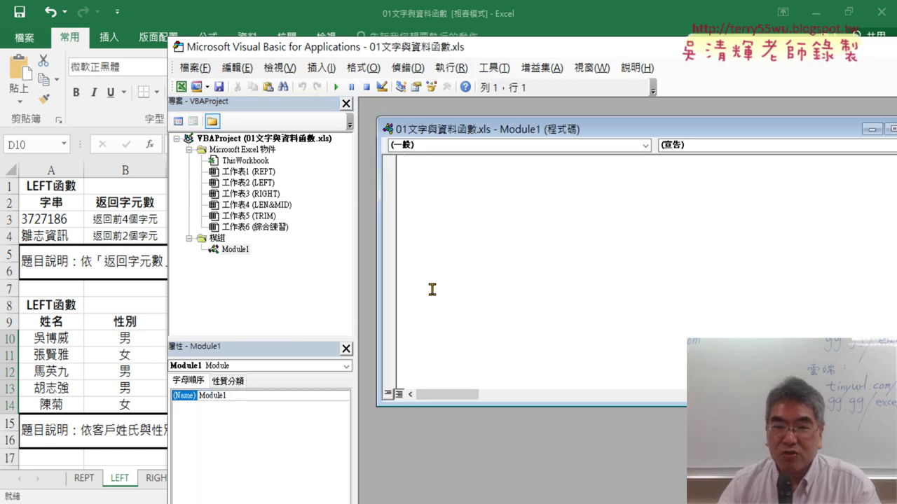
double_click(534, 128)
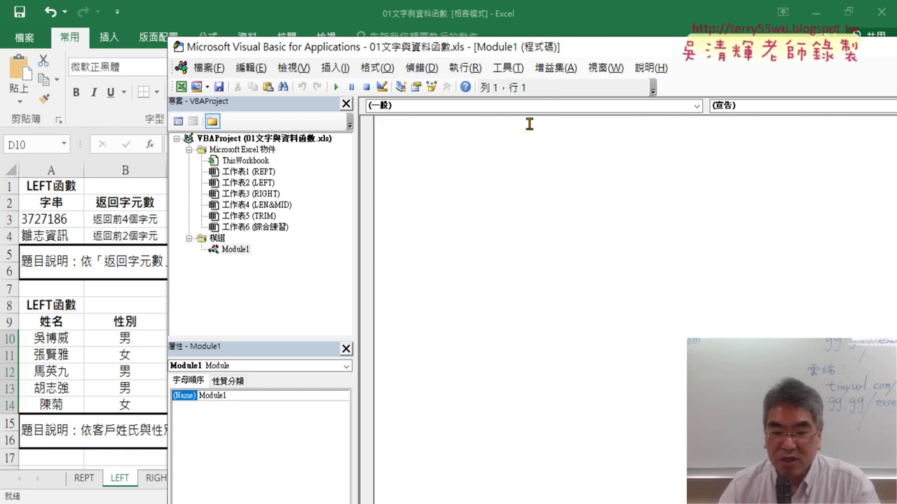
click(229, 251)
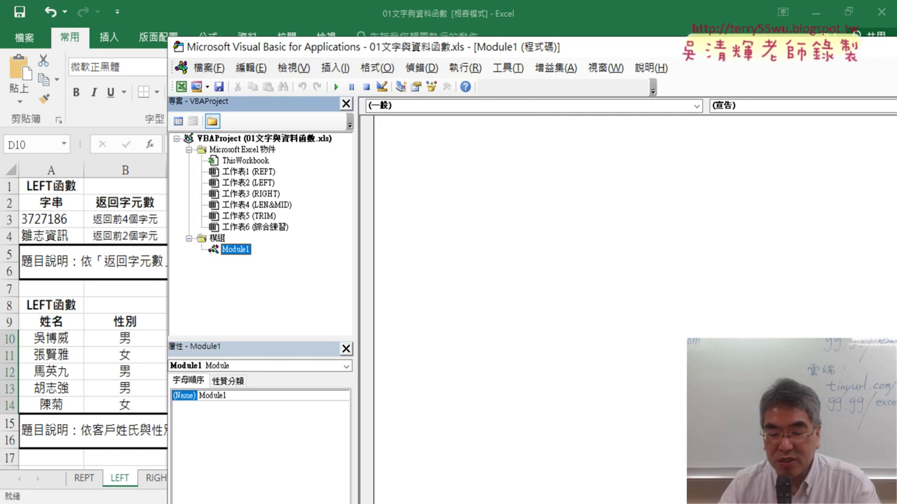
- Copy the GetTitle function code from ChatGPT and return to the VBA editor
click(448, 455)
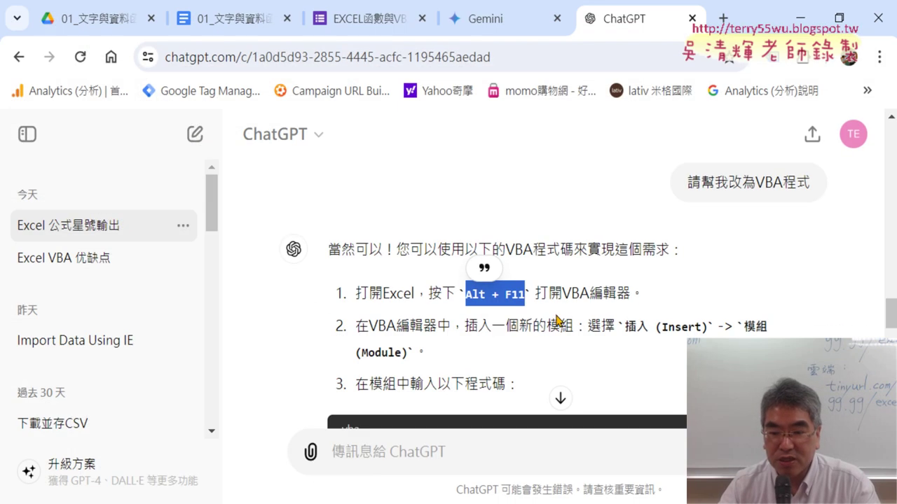
scroll(574, 319, down, 3)
click(781, 253)
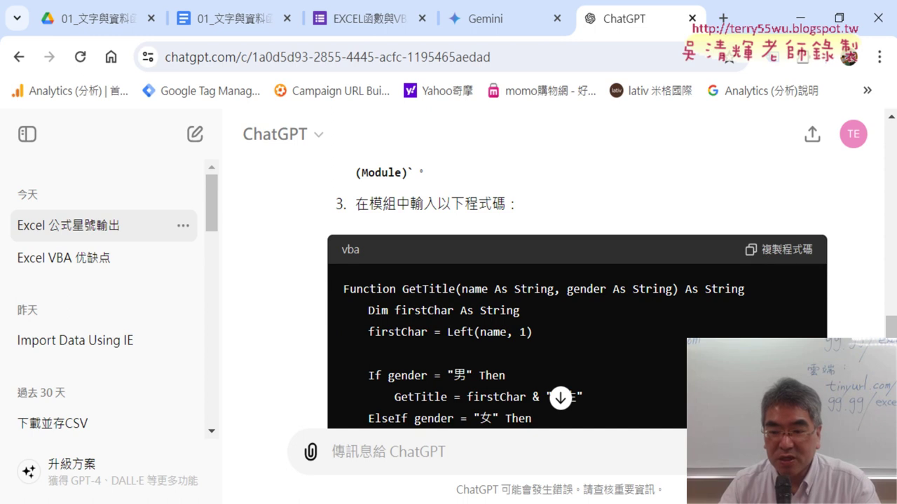
key(alt+Tab)
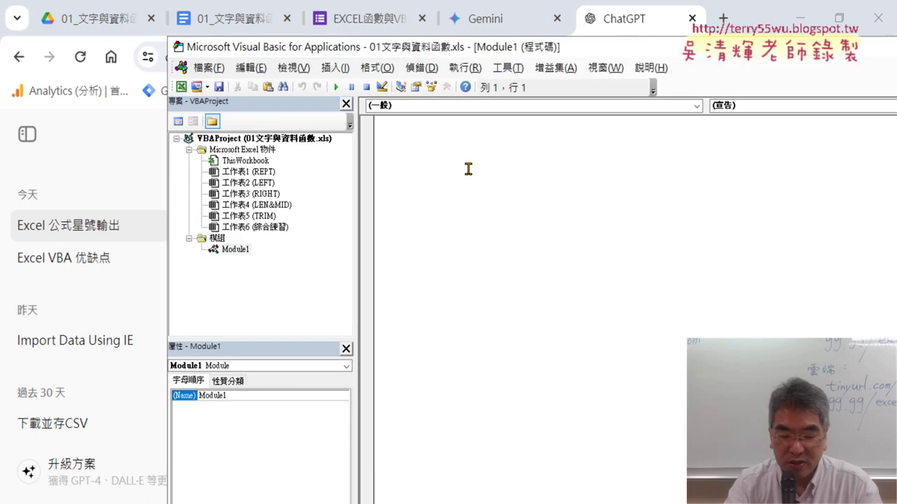
- Paste the GetTitle code into Module1, highlight the function name, and minimize Chrome
key(ctrl+v)
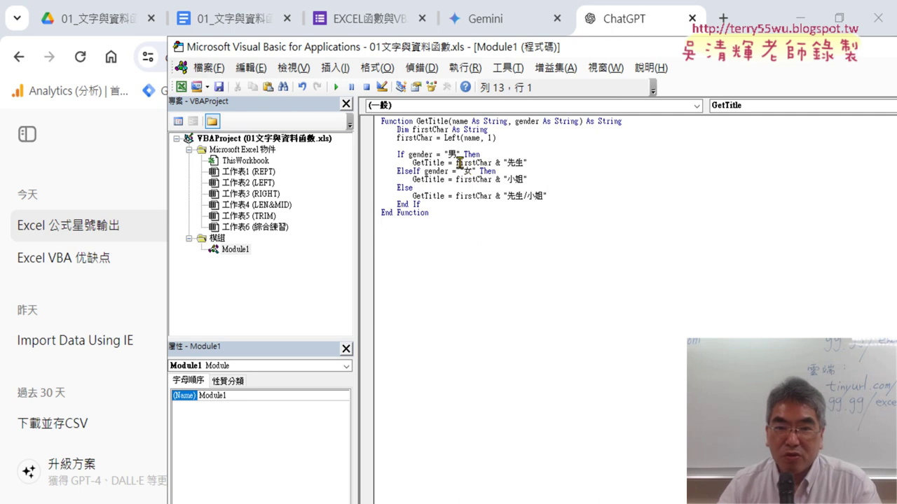
drag(418, 121, 447, 121)
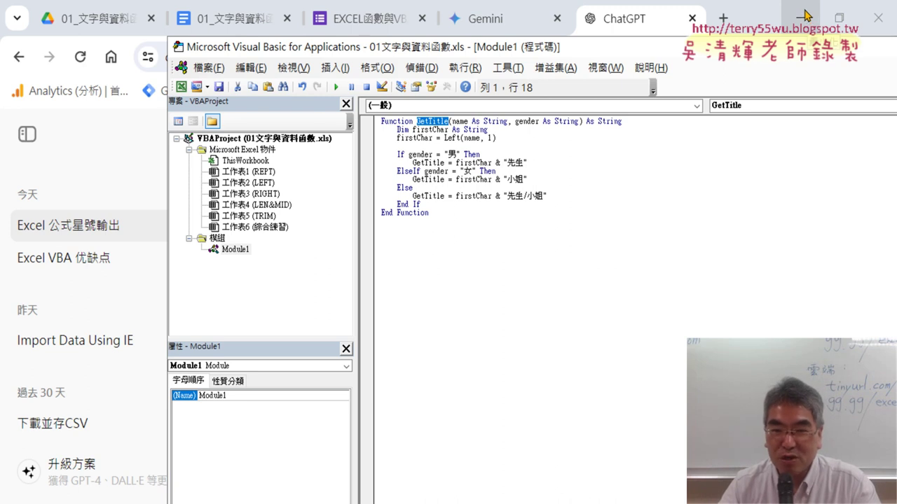
click(804, 16)
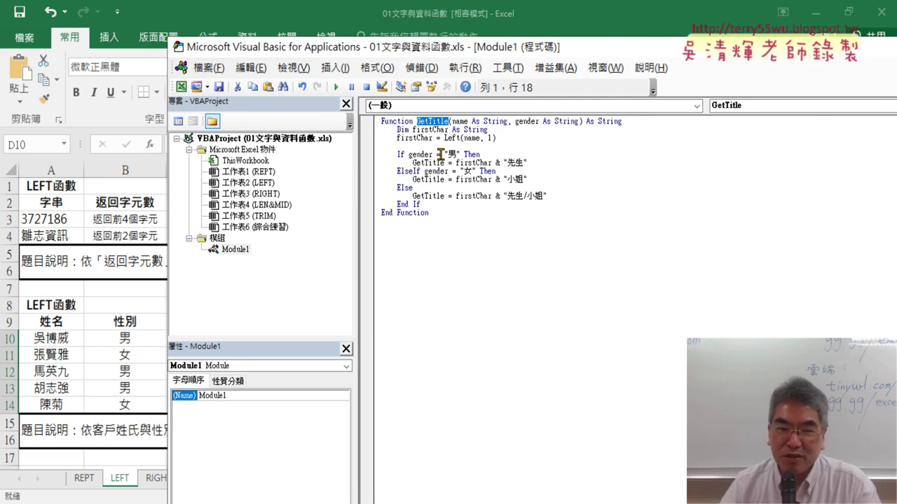
- Select D10 on the LEFT sheet and open the Insert Function dialog
click(133, 344)
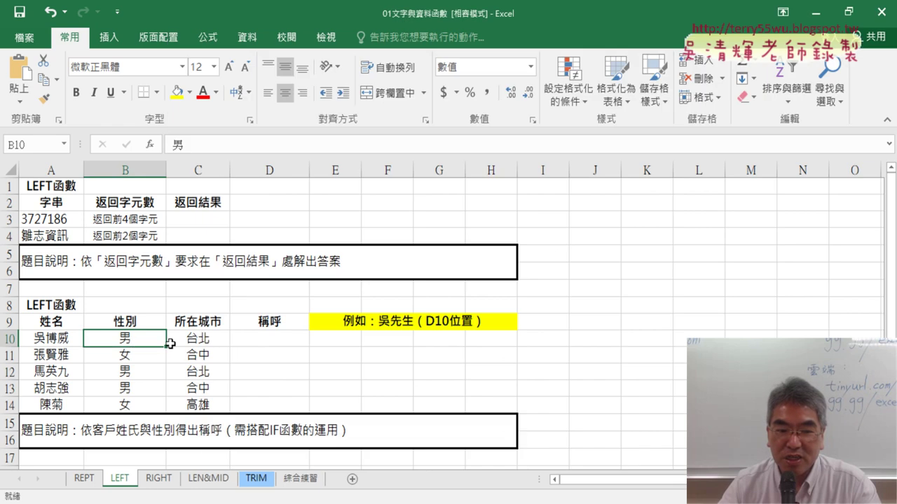
click(297, 341)
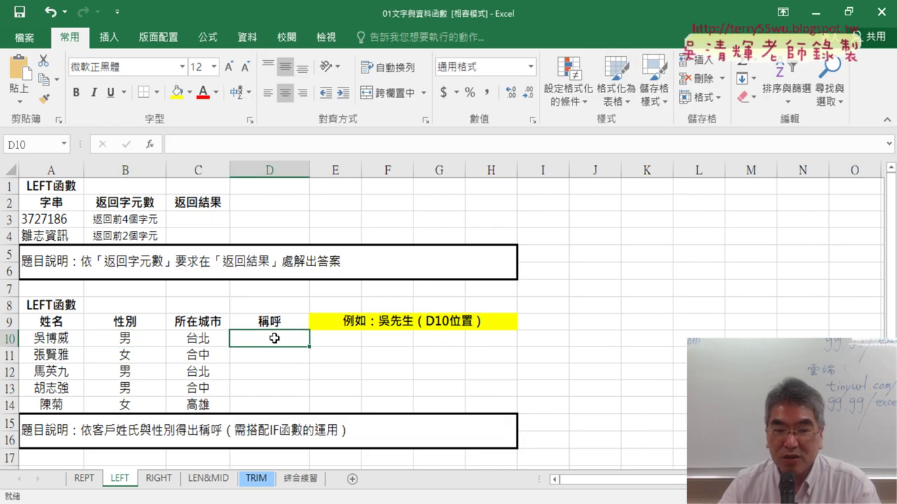
click(153, 145)
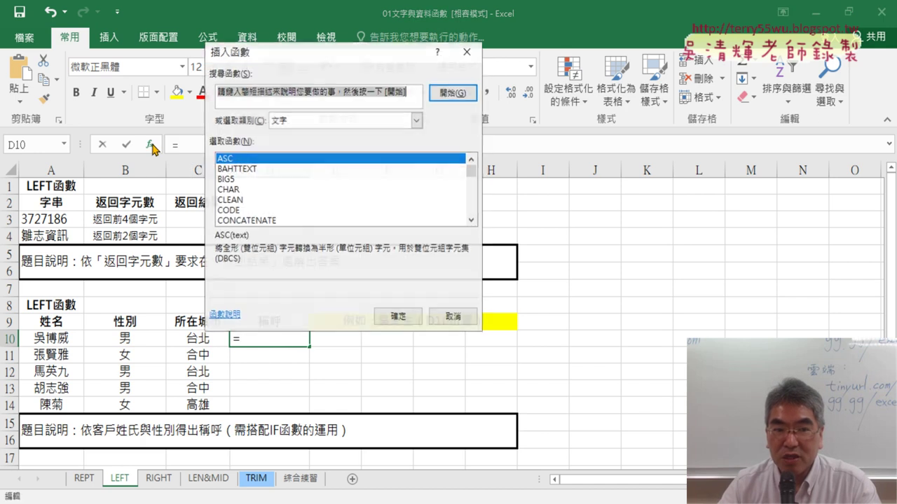
drag(344, 58, 551, 48)
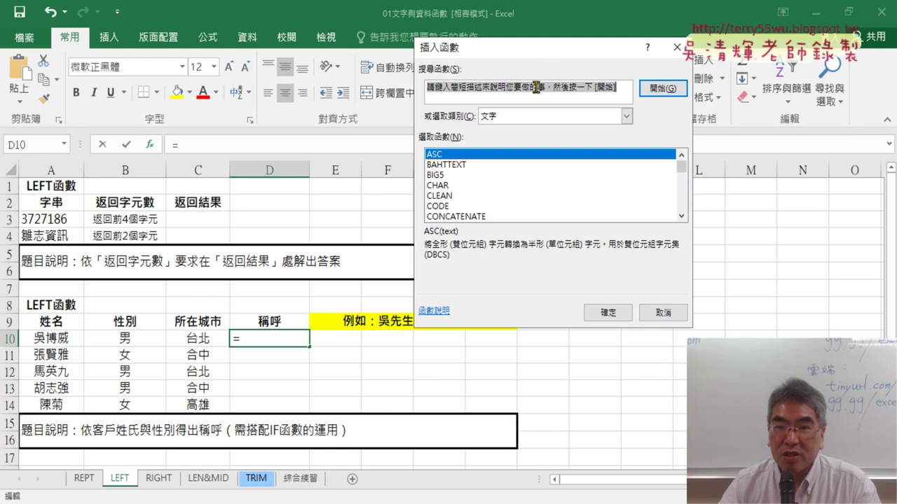
- Filter to the 使用者定義 category and insert GetTitle into D10
click(537, 119)
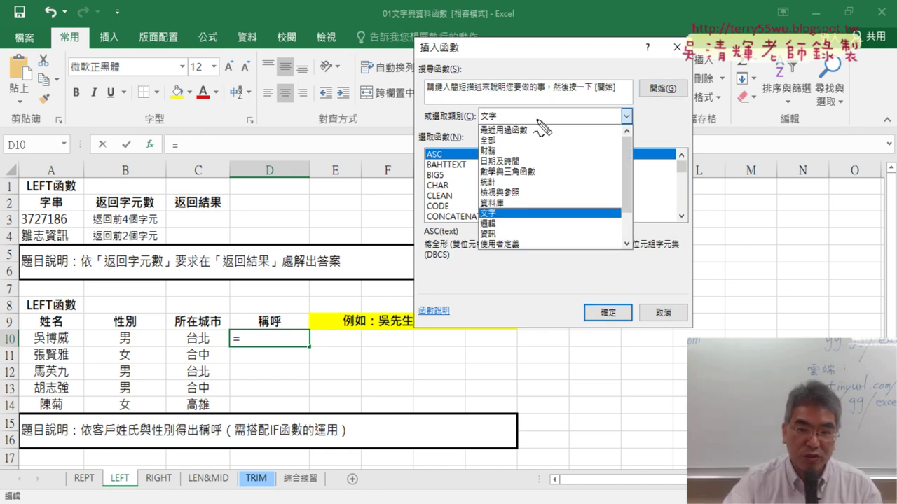
drag(523, 261, 522, 262)
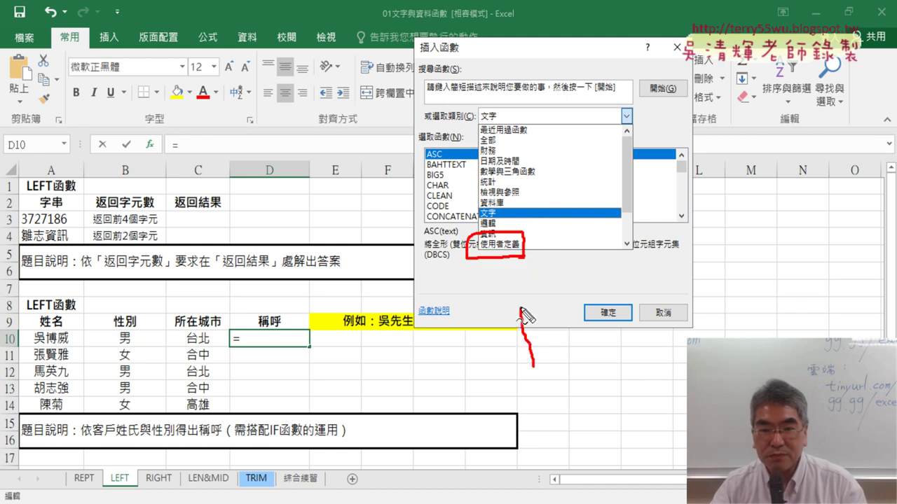
mouse_move(534, 366)
mouse_down()
mouse_move(510, 262)
mouse_move(524, 269)
mouse_up()
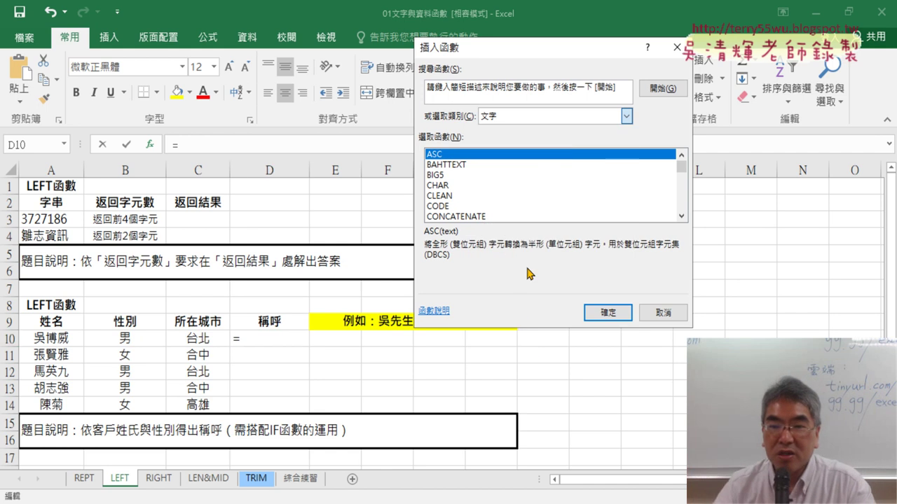
click(559, 116)
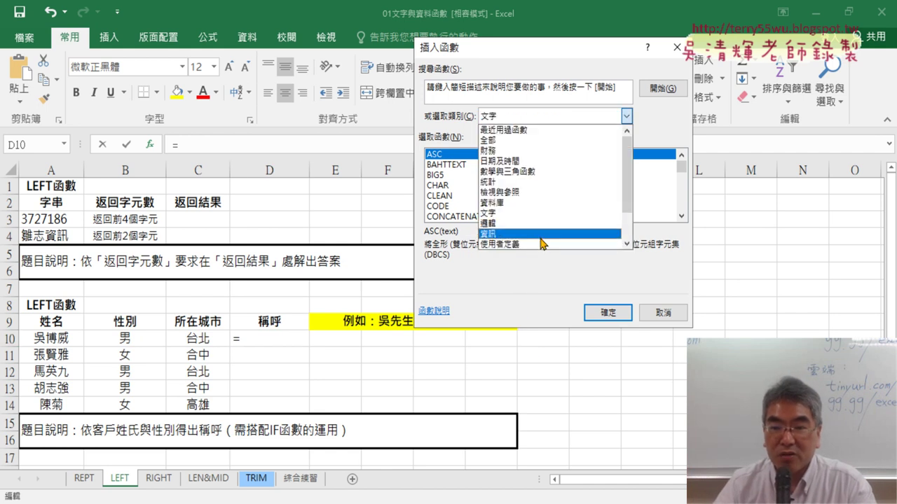
click(542, 245)
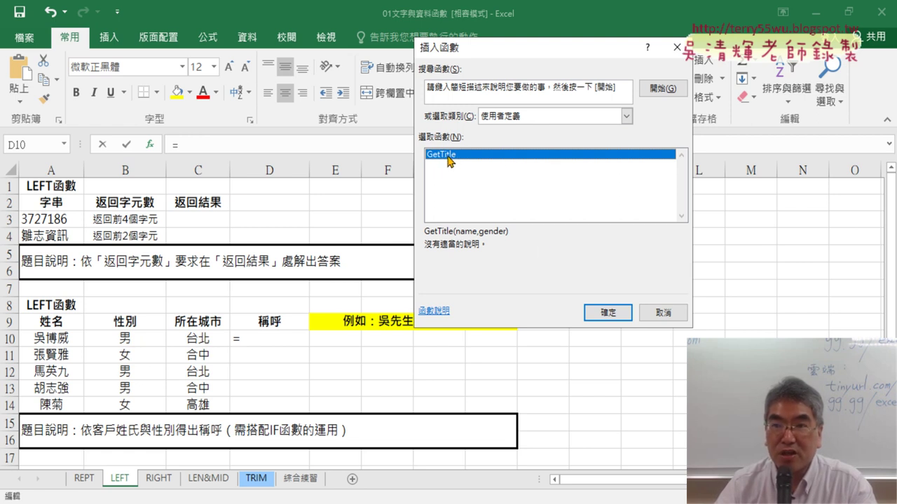
click(618, 315)
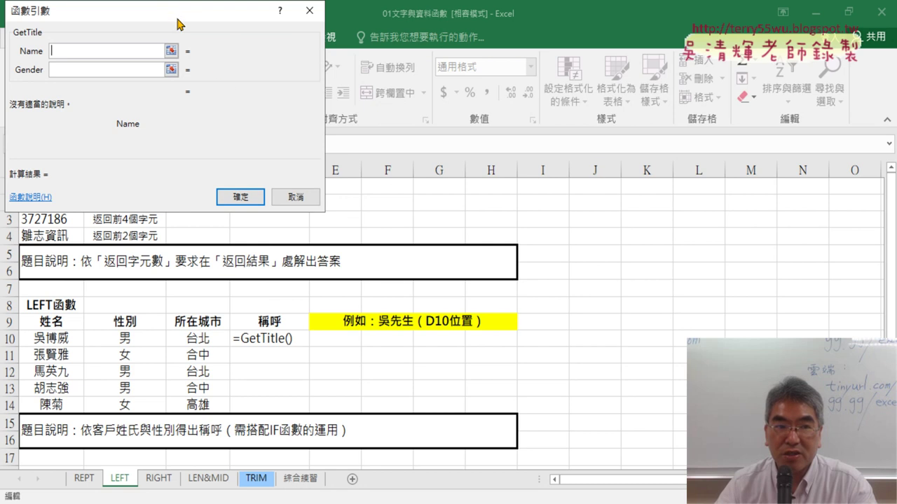
- Give GetTitle A10 as the name and B10 as the gender, committing =GetTitle(A10,B10) in D10
mouse_move(177, 24)
mouse_down()
mouse_move(541, 131)
mouse_move(538, 117)
mouse_up()
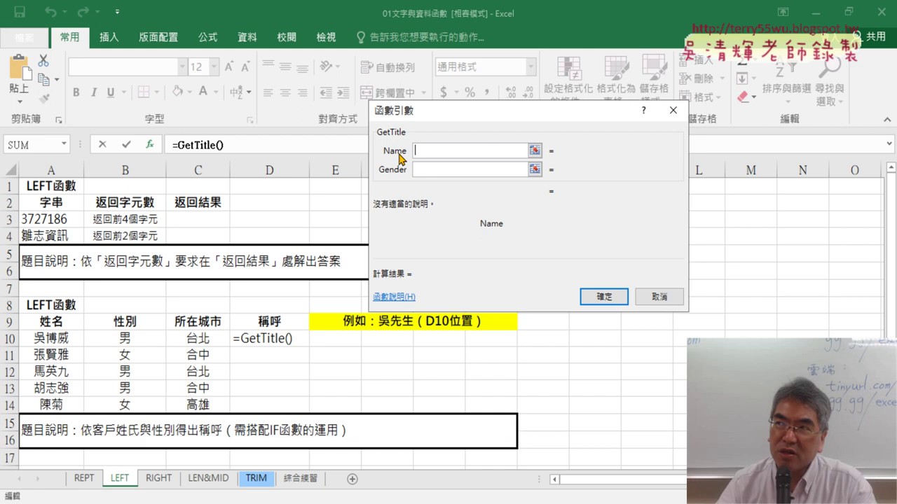
click(52, 339)
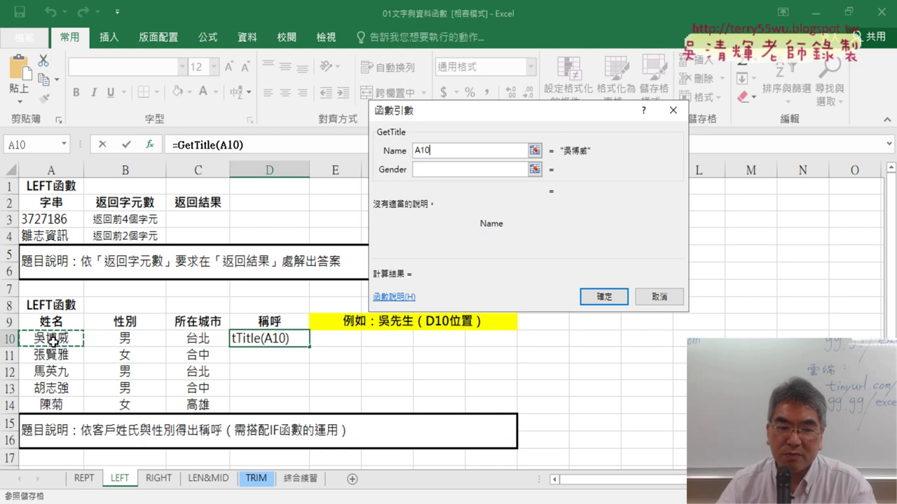
click(436, 173)
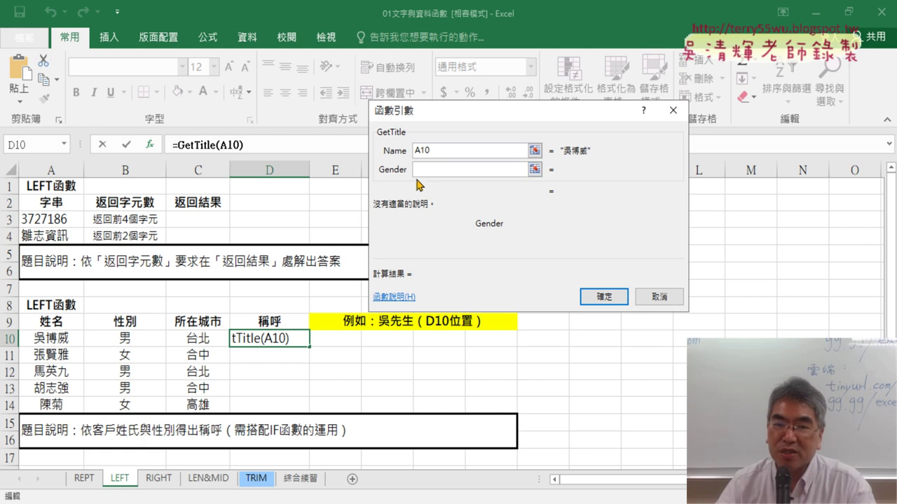
click(126, 339)
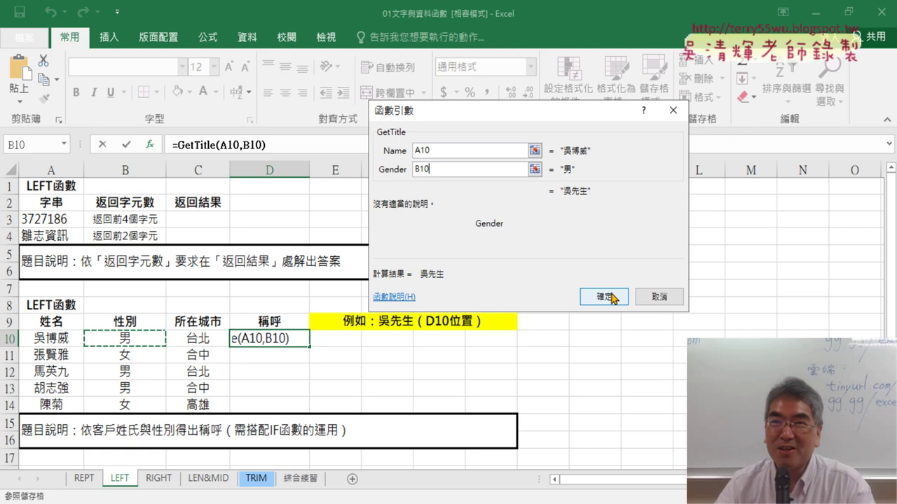
click(610, 297)
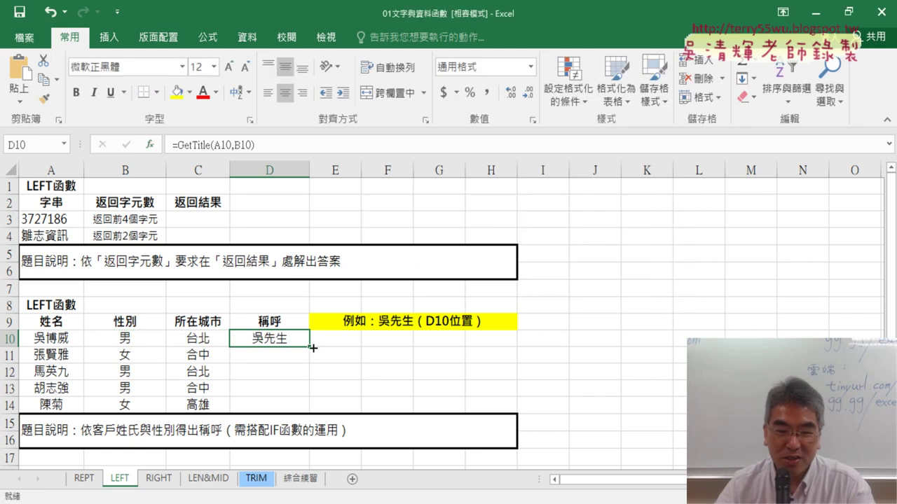
- Fill D10's GetTitle formula down through D14 so every customer gets a salutation
drag(309, 346, 315, 413)
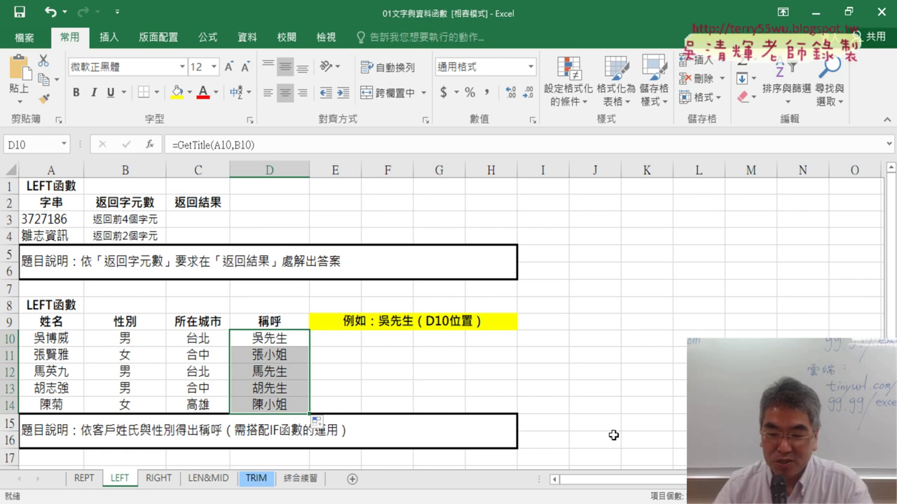
- Switch to ChatGPT and scroll through the GetTitle VBA code
key(alt+Tab)
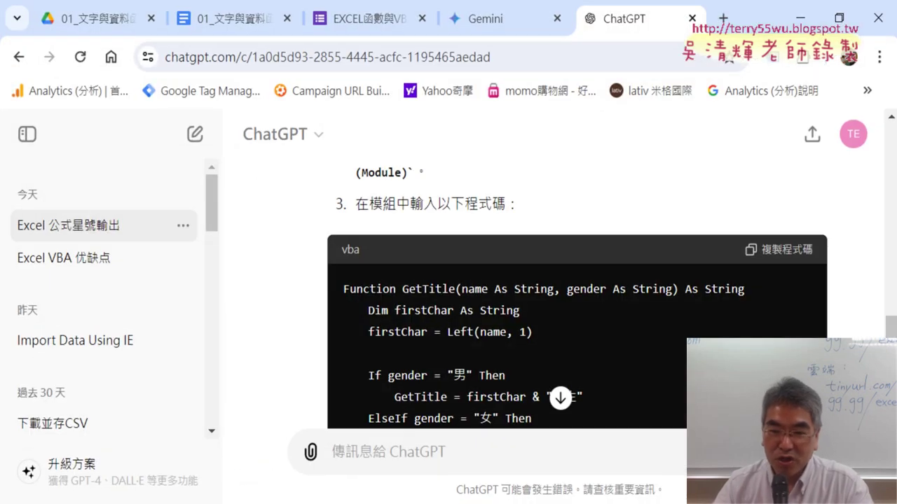
scroll(567, 286, up, 5)
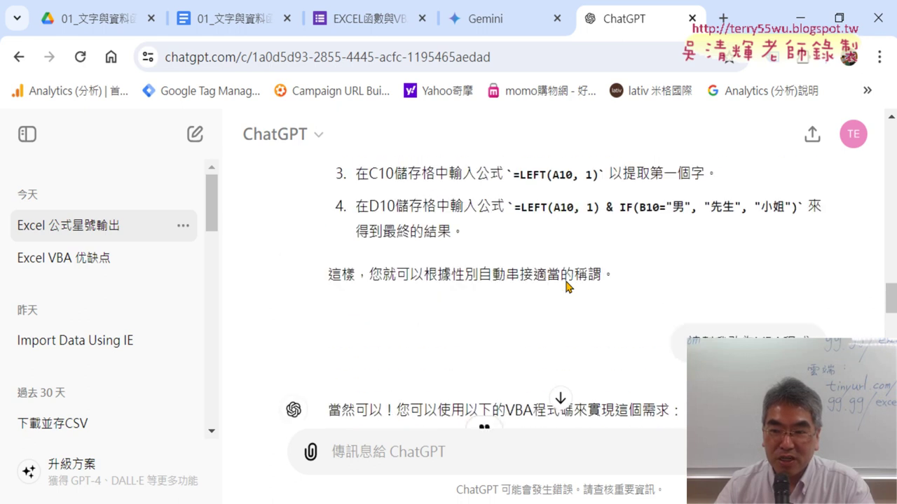
scroll(567, 286, down, 2)
drag(687, 182, 813, 188)
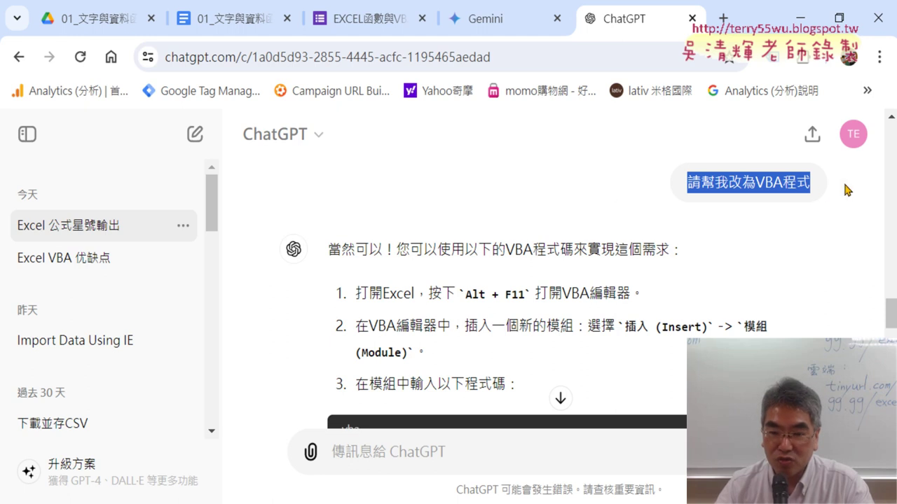
scroll(726, 230, down, 3)
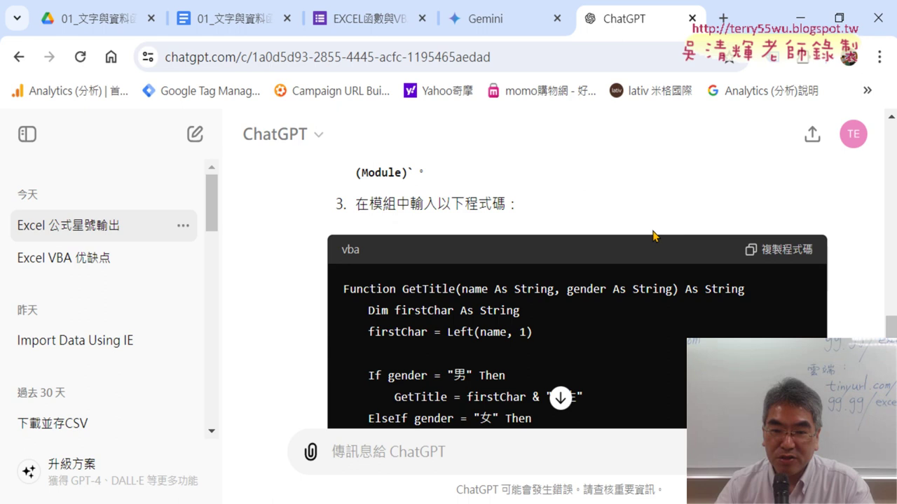
scroll(520, 224, down, 2)
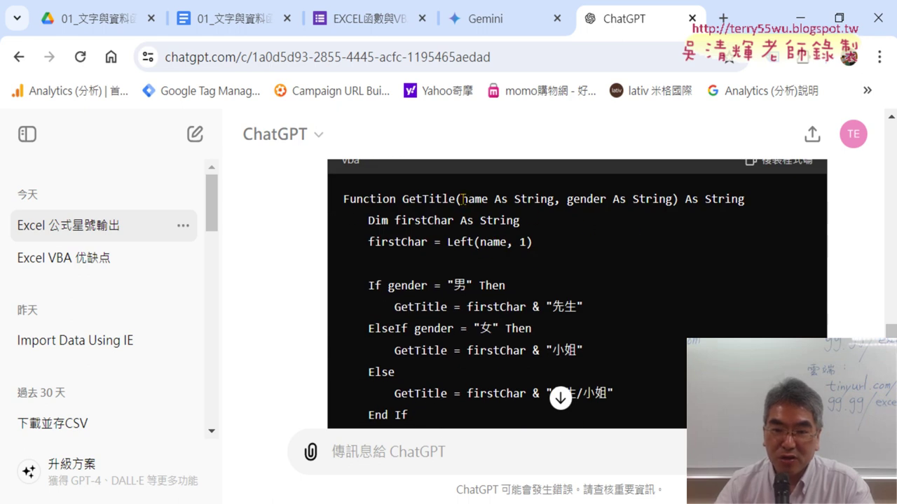
- Highlight the name and gender parameters and the GetTitle function name in the code
drag(457, 198, 677, 202)
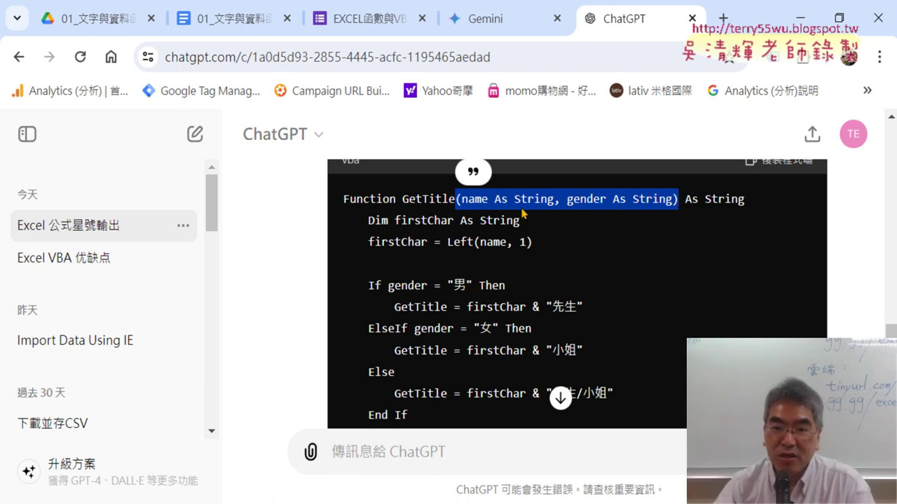
click(472, 203)
drag(487, 203, 464, 203)
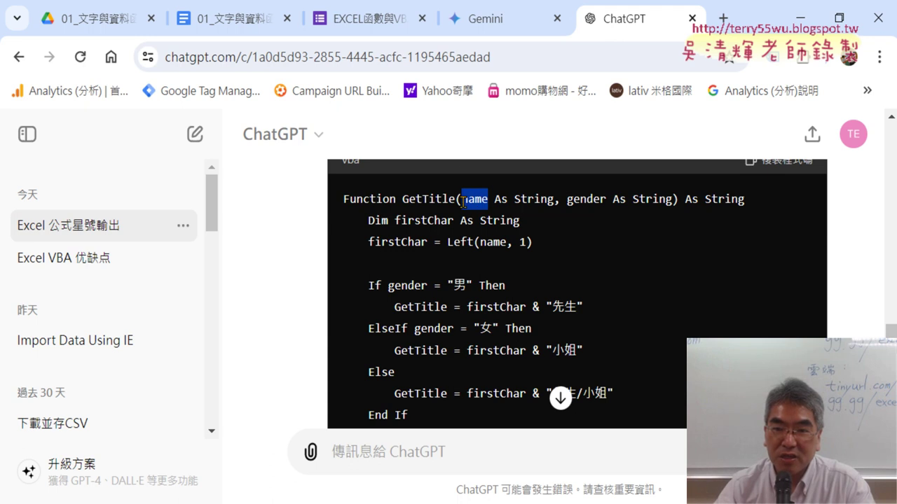
drag(606, 199, 566, 200)
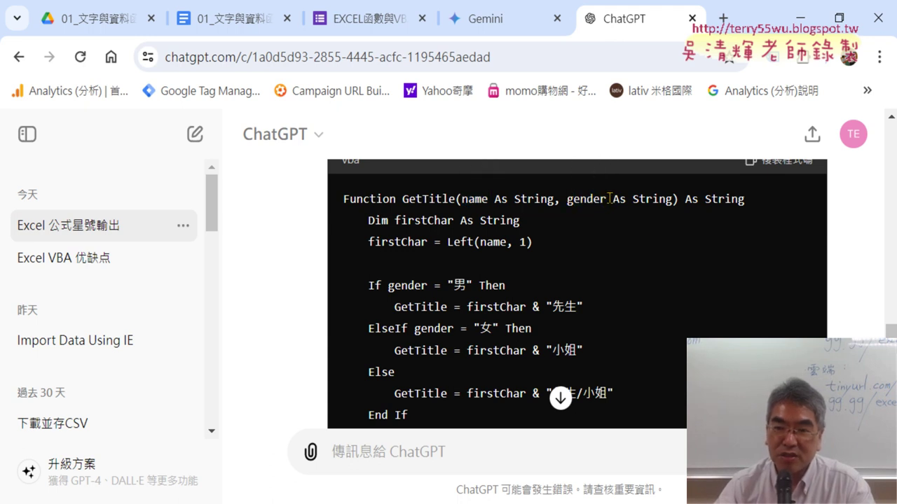
drag(611, 201, 567, 200)
double_click(474, 200)
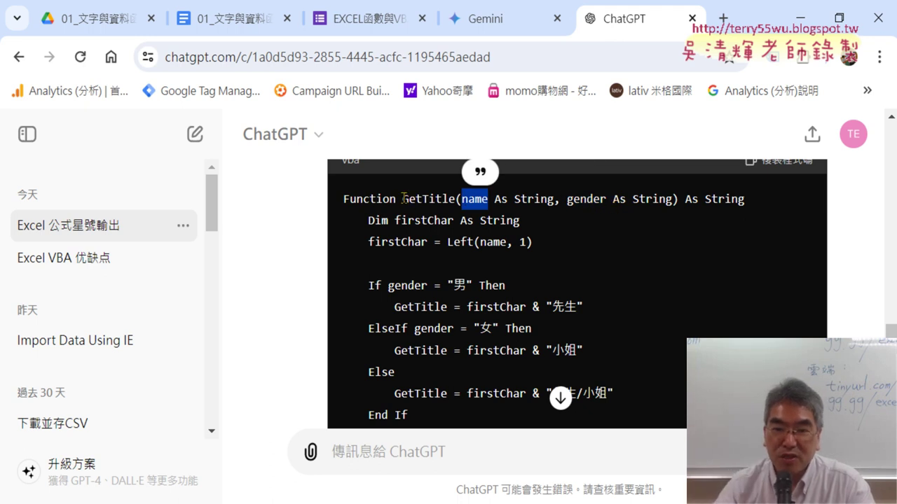
drag(402, 199, 454, 199)
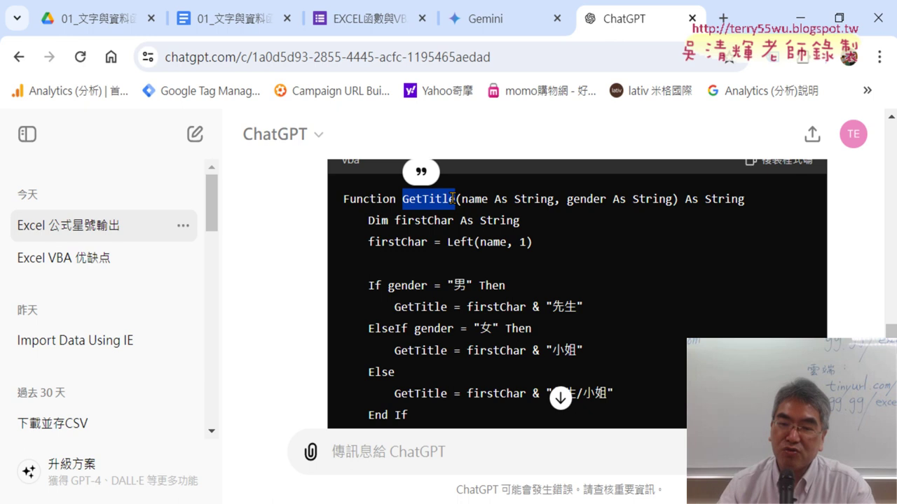
- Copy the GetTitle code and close the VBA editor to return to the workbook
click(784, 166)
key(alt+Tab)
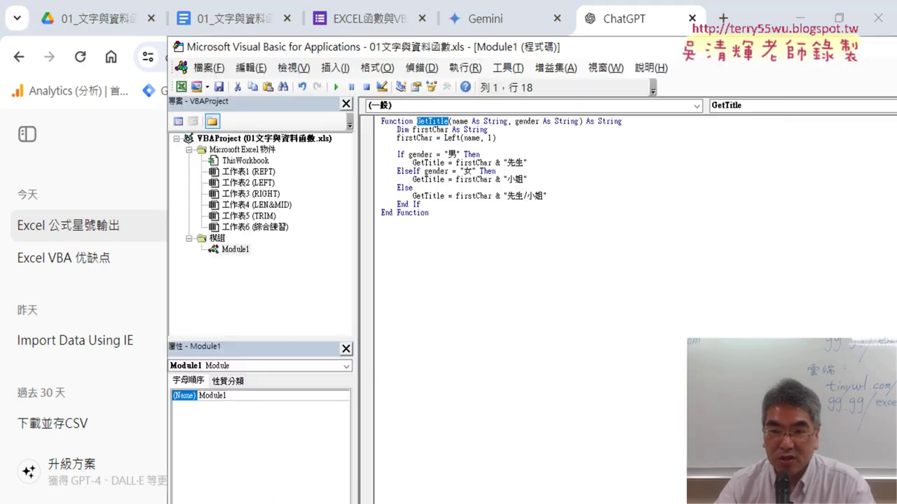
drag(762, 48, 581, 47)
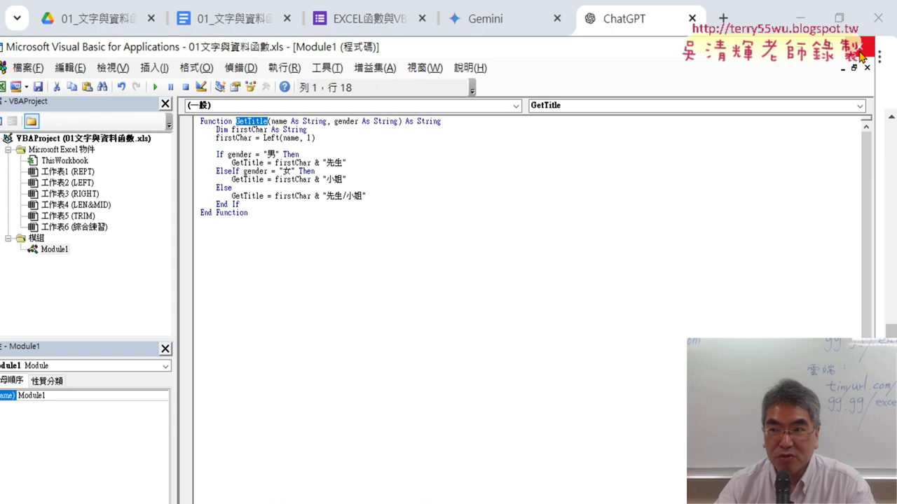
click(861, 54)
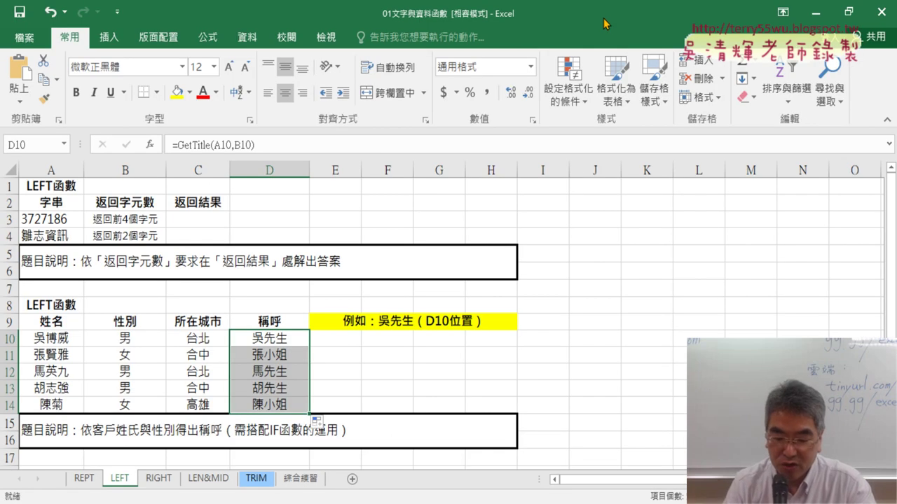
- Open the VBA editor with Alt+F11 and remove the old Module1 without exporting it
key(alt)
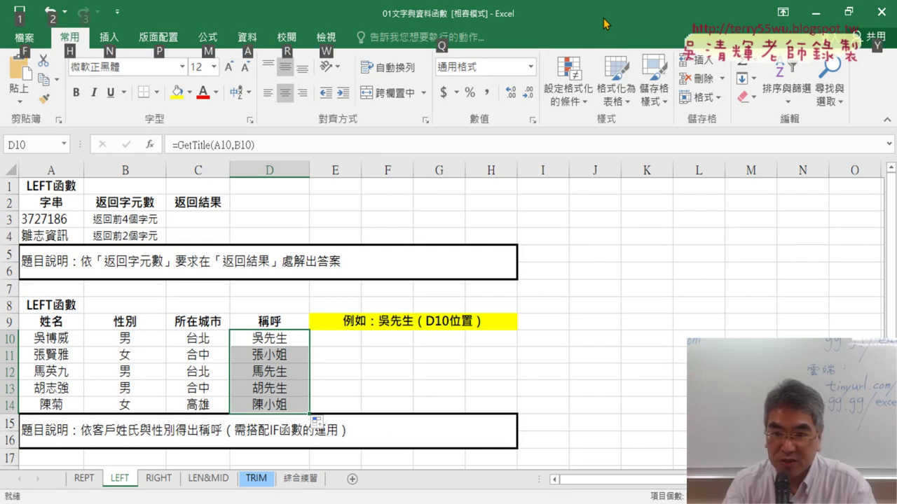
key(alt+F11)
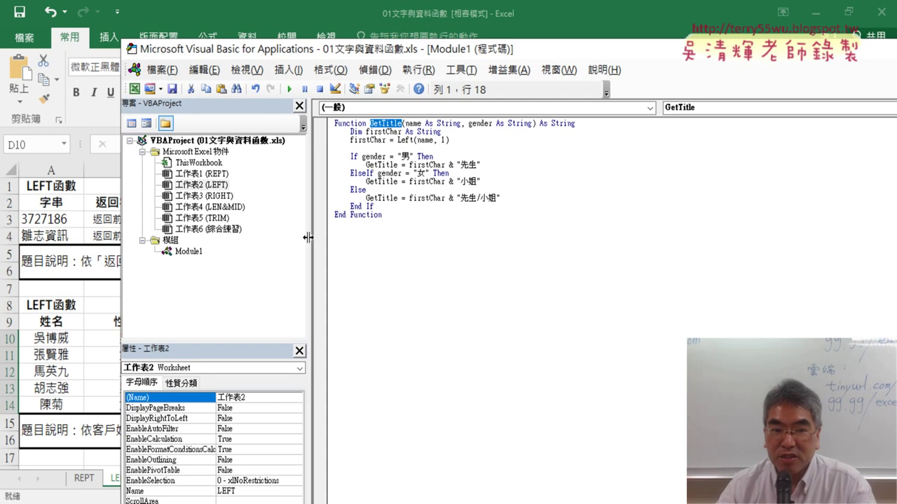
click(166, 254)
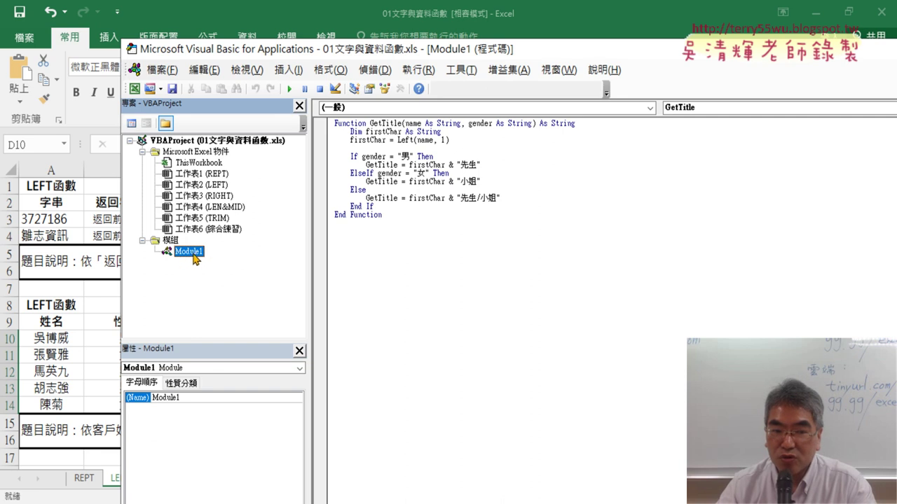
right_click(197, 254)
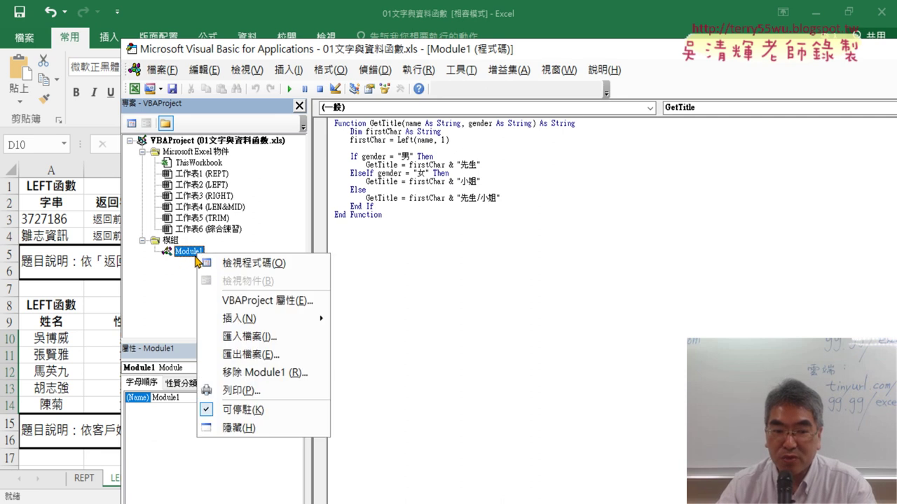
click(249, 373)
click(423, 314)
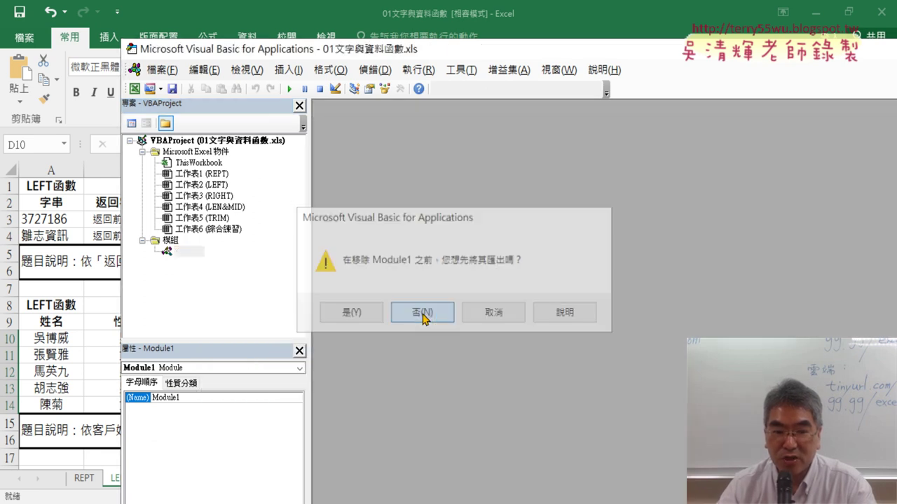
- Insert a new blank module and paste ChatGPT's GetTitle function into it
right_click(194, 197)
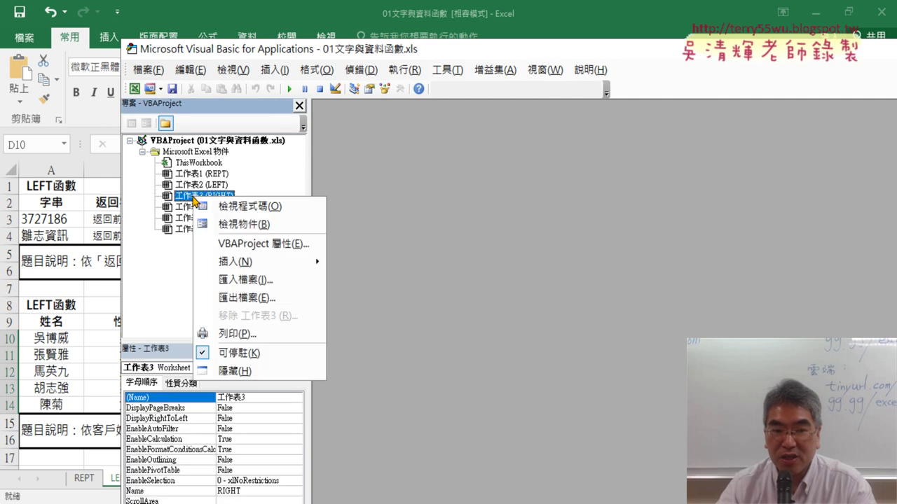
mouse_move(230, 262)
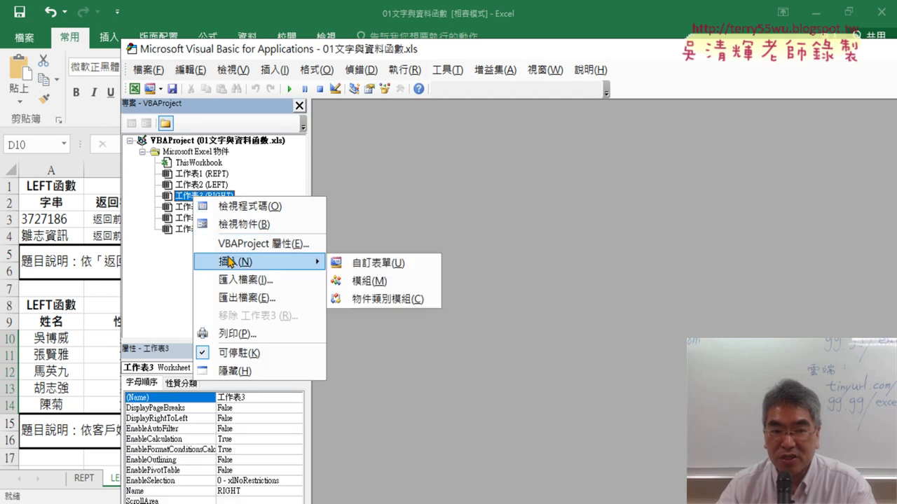
click(384, 280)
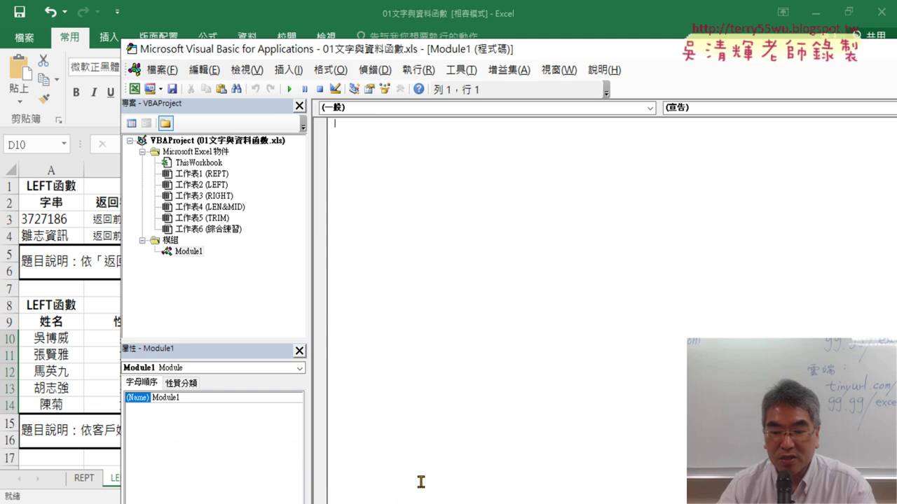
mouse_move(448, 502)
click(447, 462)
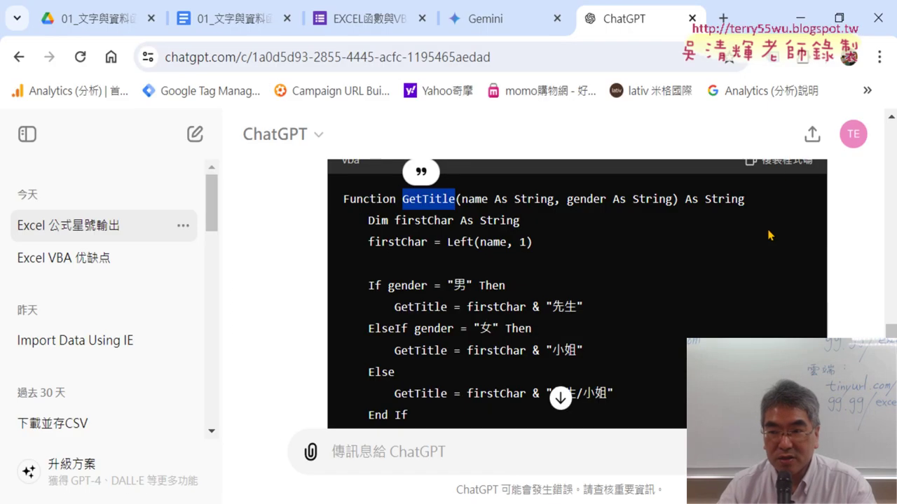
click(798, 20)
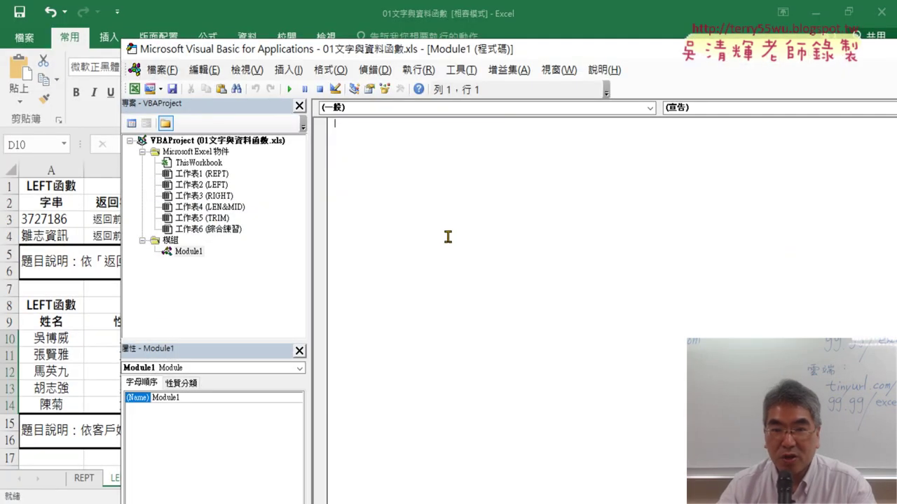
text(Function GetTitle(name As String, gender As String) As String     Dim firstChar As String     firstChar = Left(name, 1)      If gender = "男" Then         GetTitle = firstChar & "先生"     ElseIf gender = "女" Then         GetTitle = firstChar & "小姐"     Else         GetTitle = firstChar & "先生/小姐"     End If End Function)
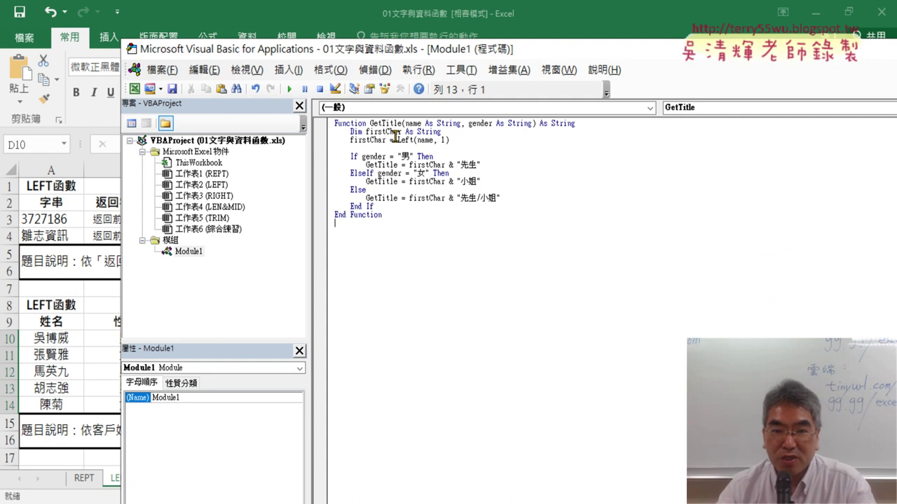
- Highlight GetTitle, name and gender in the module code, then select D10:D14 back in Excel
drag(369, 123, 401, 122)
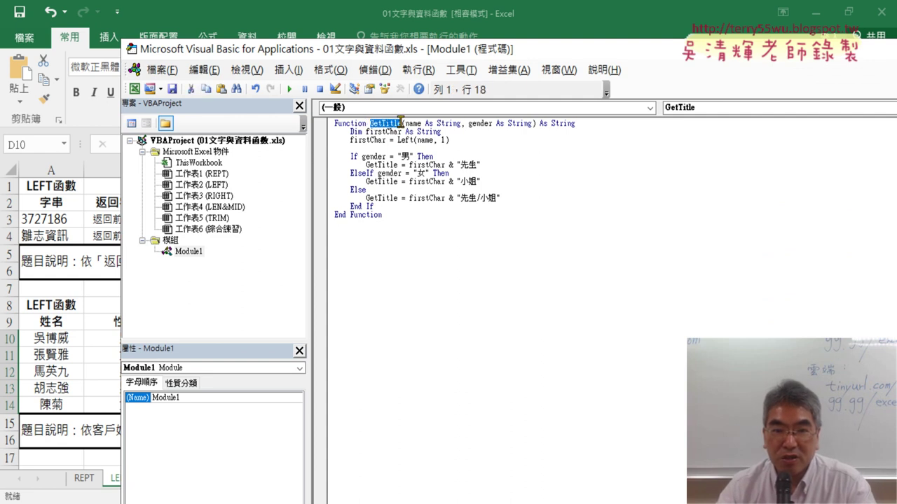
click(413, 123)
click(477, 123)
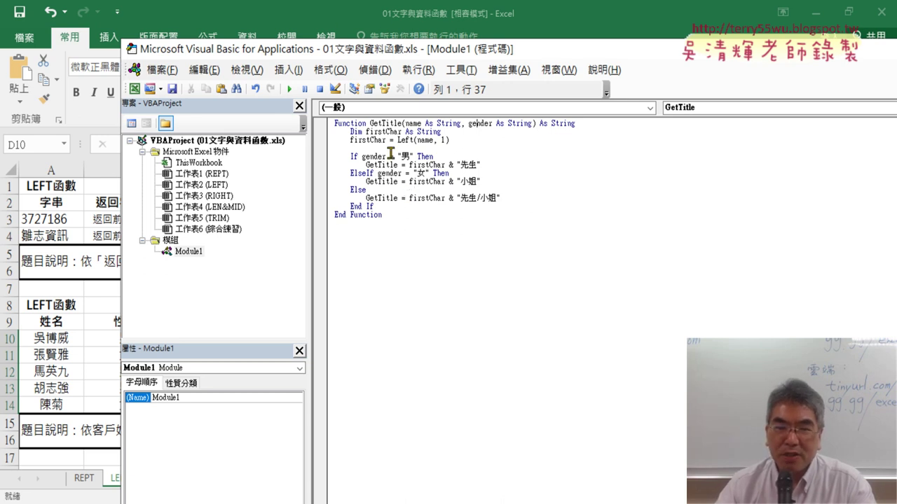
drag(372, 123, 400, 125)
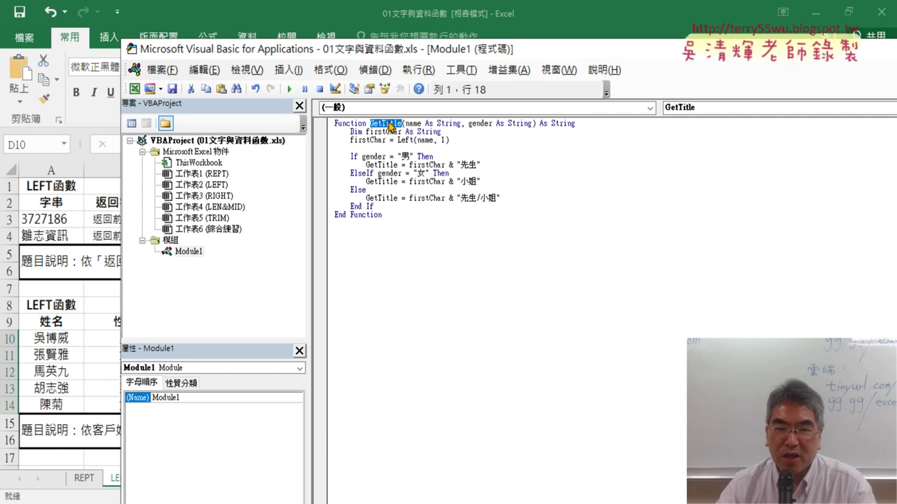
drag(406, 124, 415, 123)
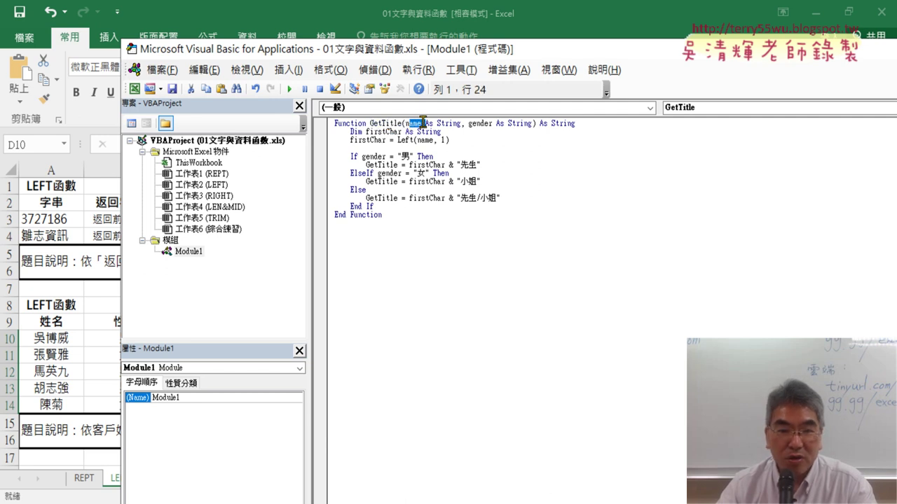
click(411, 122)
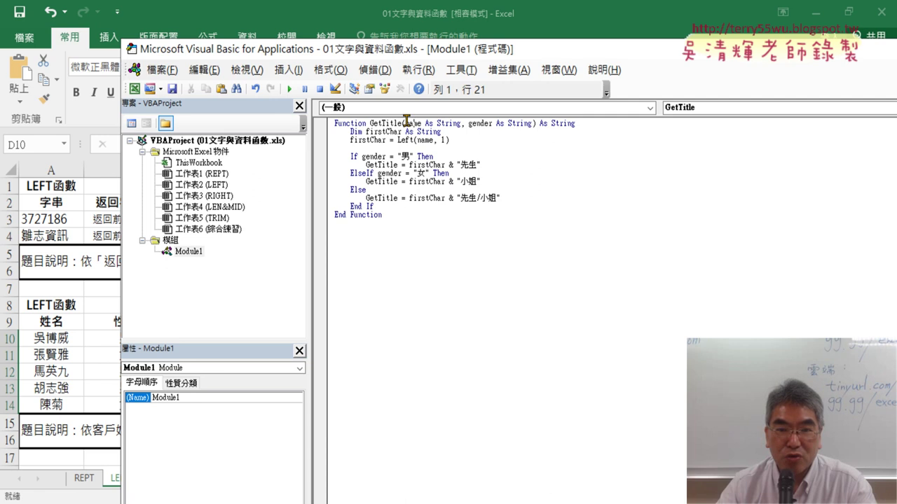
drag(406, 122, 418, 123)
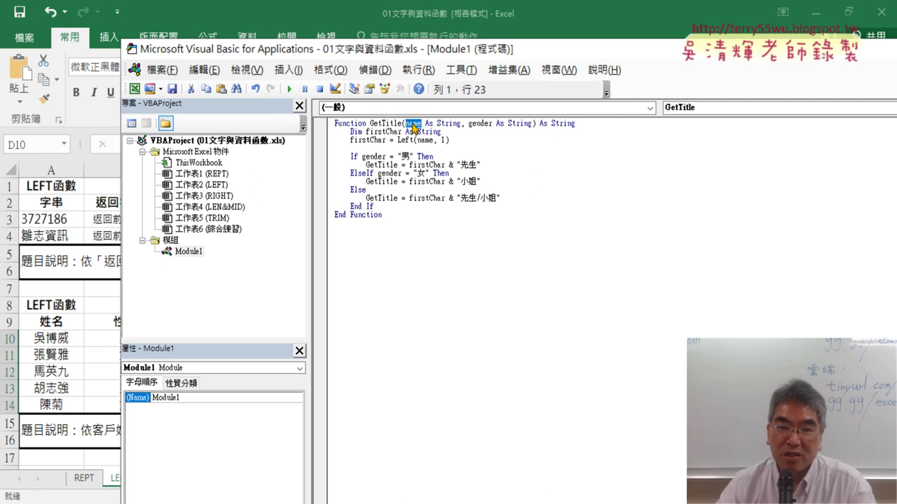
drag(468, 123, 491, 124)
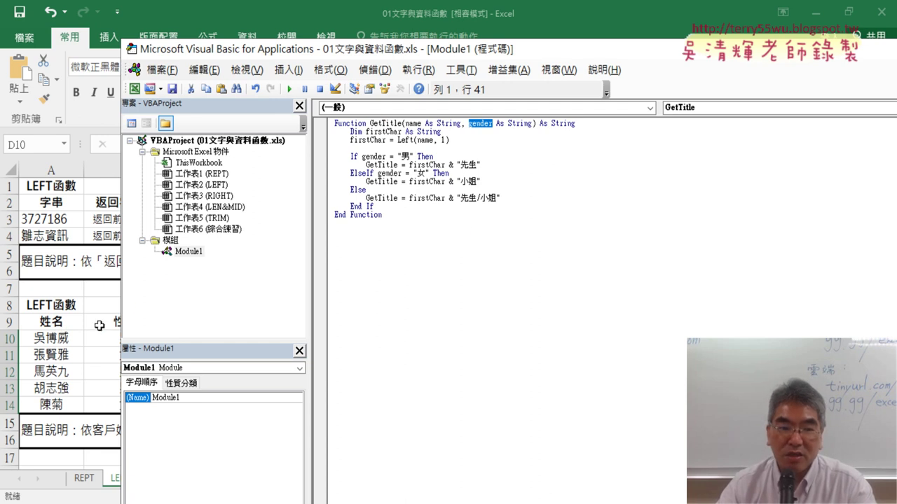
click(100, 325)
drag(287, 339, 290, 401)
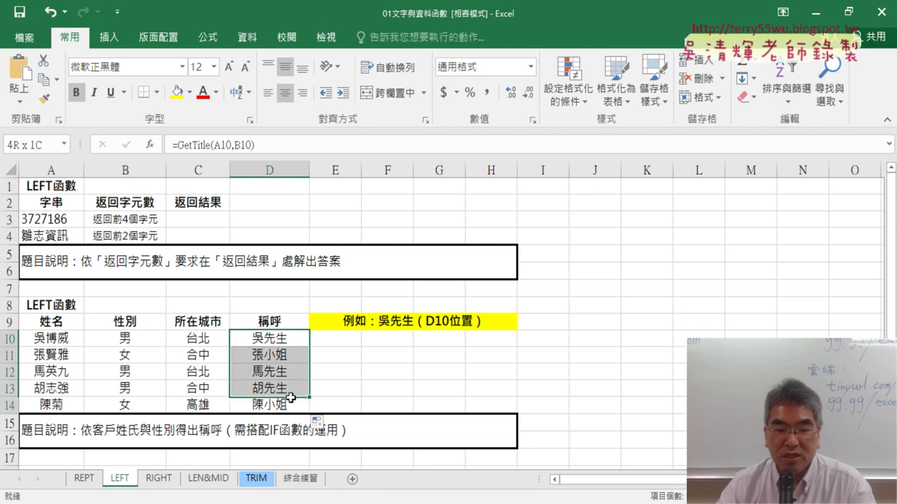
- Clear D10:D14 and browse the Insert Function categories for GetTitle, then cancel
key(Delete)
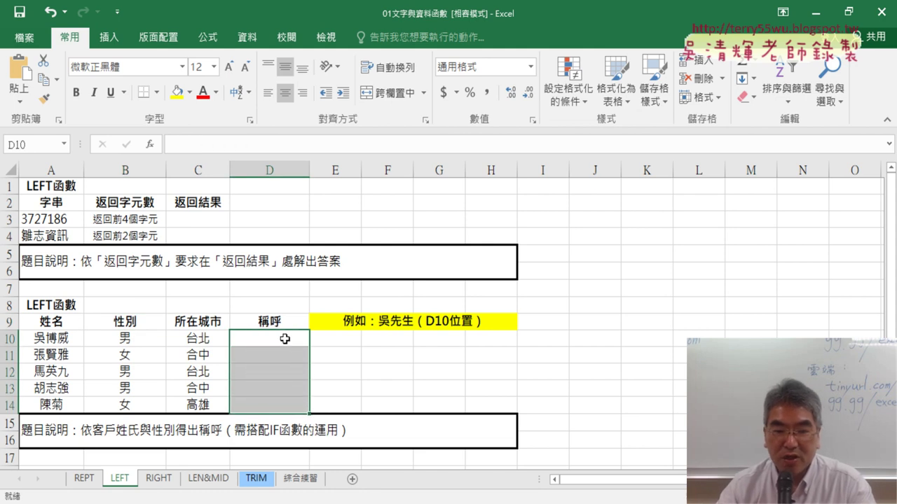
click(286, 339)
click(150, 144)
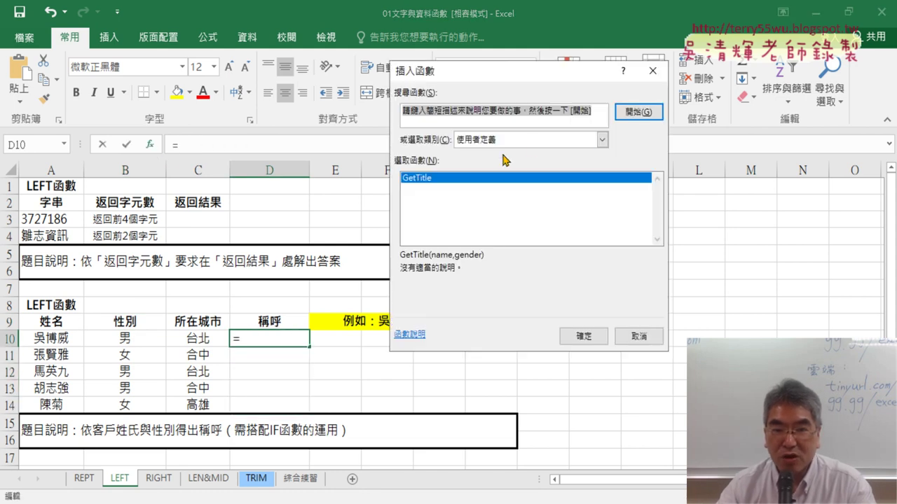
click(601, 140)
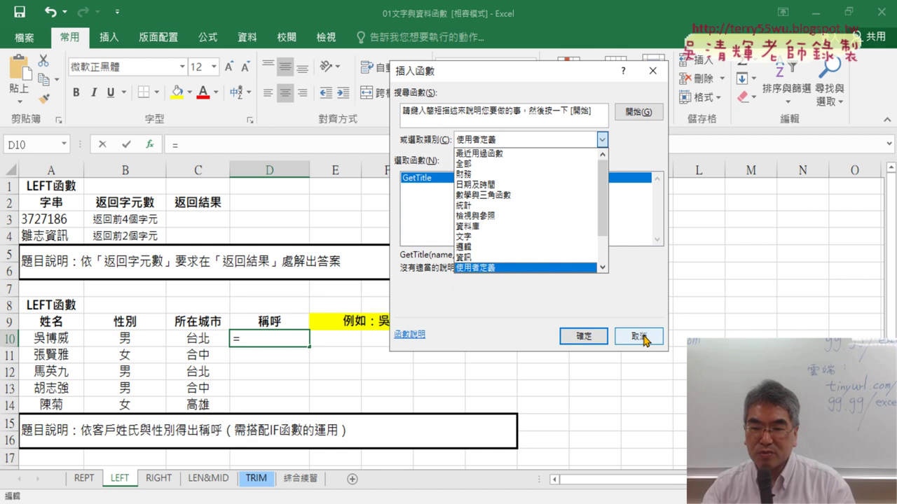
click(639, 337)
- Copy ChatGPT's GetTitle code and switch to the Google Docs code notes
key(alt+Tab)
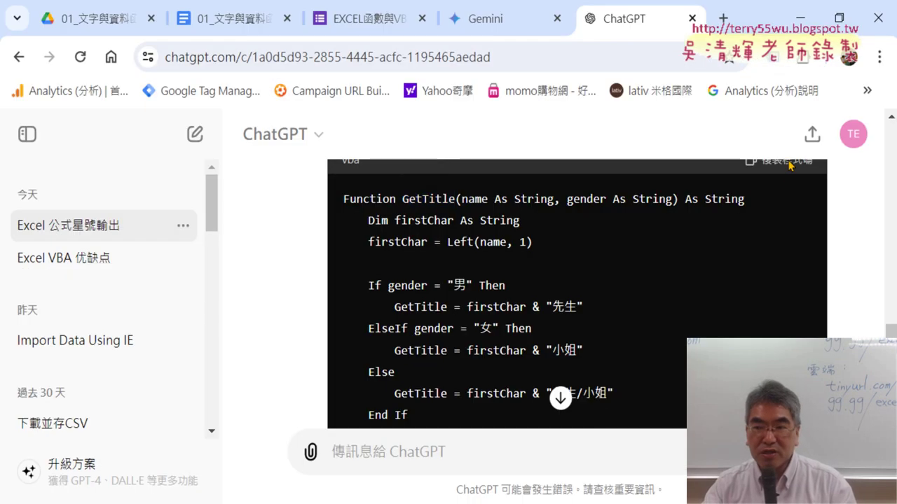
click(789, 175)
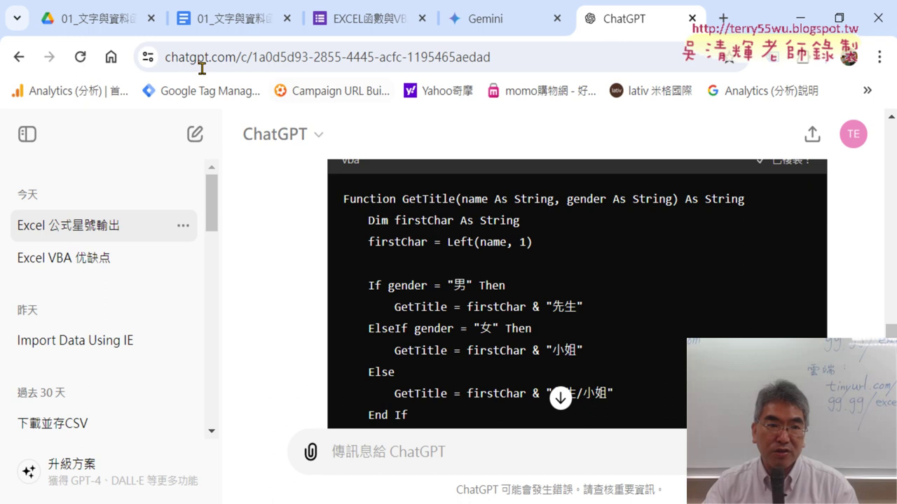
click(233, 20)
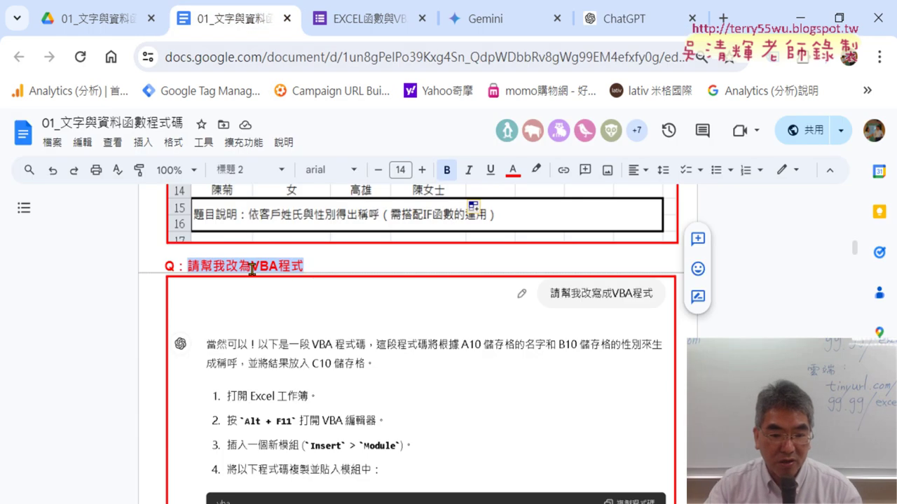
- Replace the old GenerateTitle Sub code through End Sub with the pasted GetTitle function
scroll(250, 268, down, 5)
scroll(307, 240, up, 1)
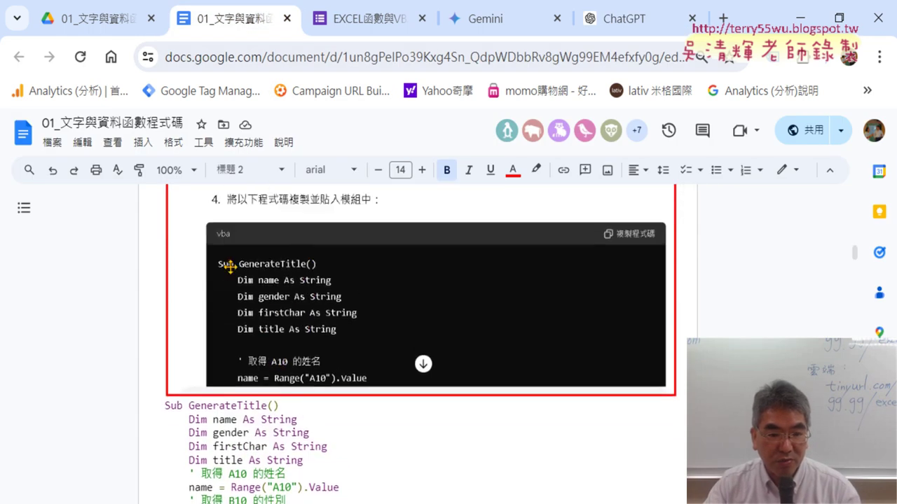
scroll(245, 272, down, 3)
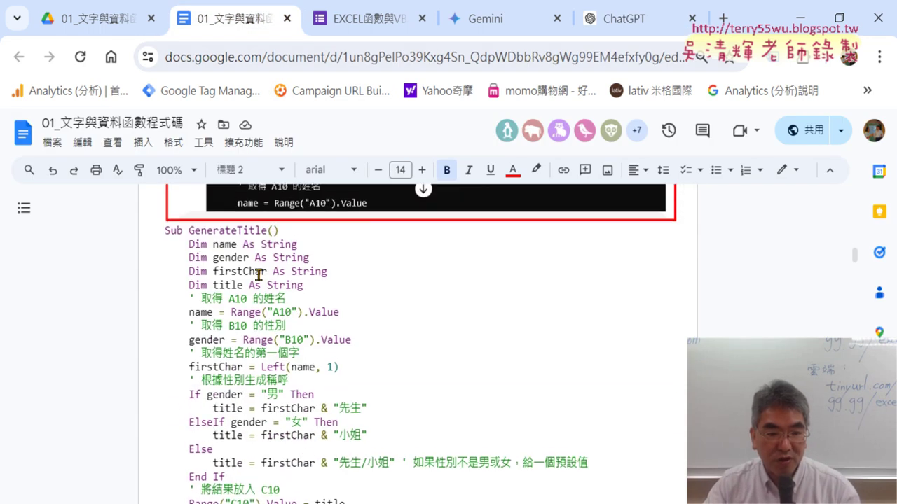
click(158, 227)
scroll(340, 336, down, 3)
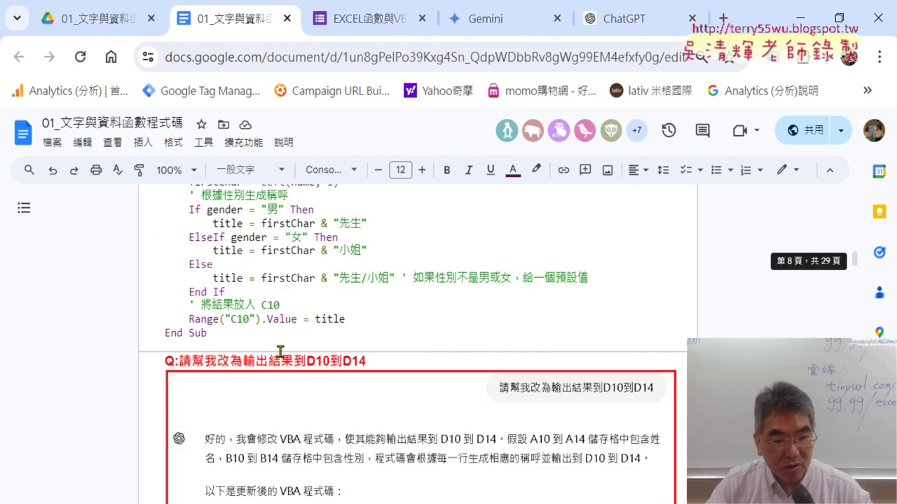
shift+click(211, 334)
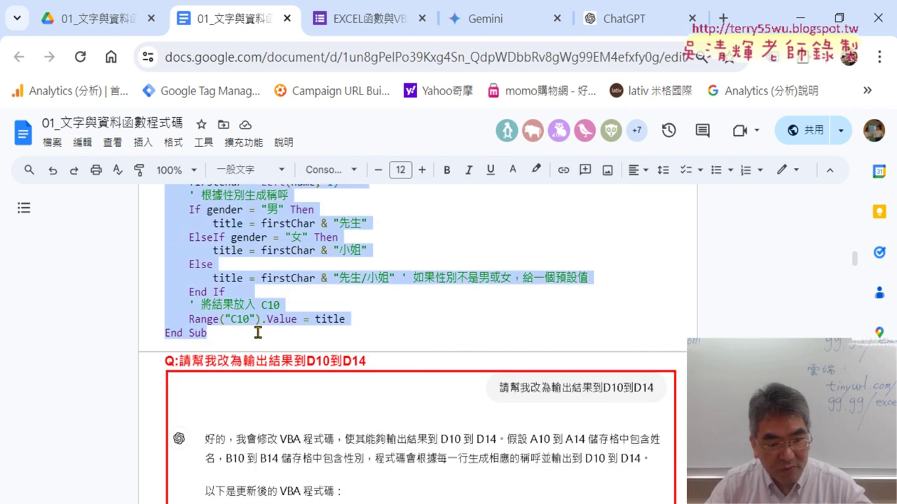
key(ctrl+v)
- Format the GetTitle function with Code Pretty's Format Selection for syntax colouring
scroll(256, 420, up, 2)
scroll(253, 468, up, 3)
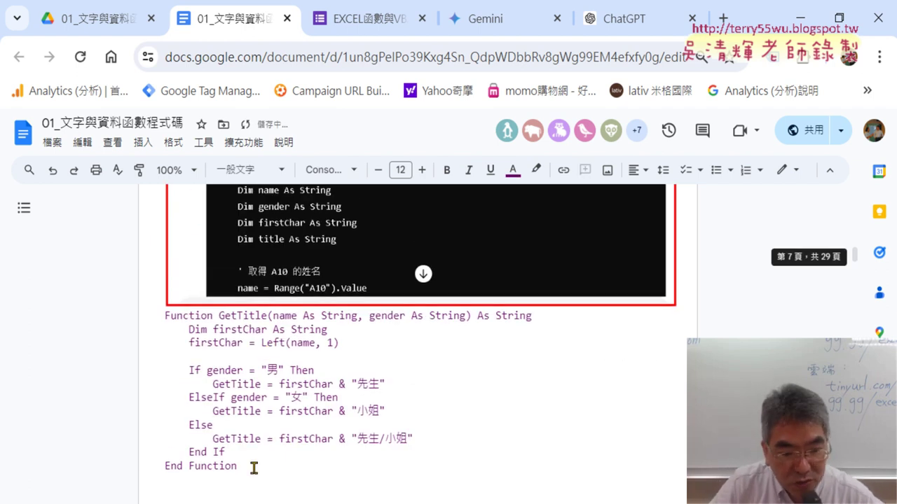
drag(253, 468, 158, 318)
click(243, 143)
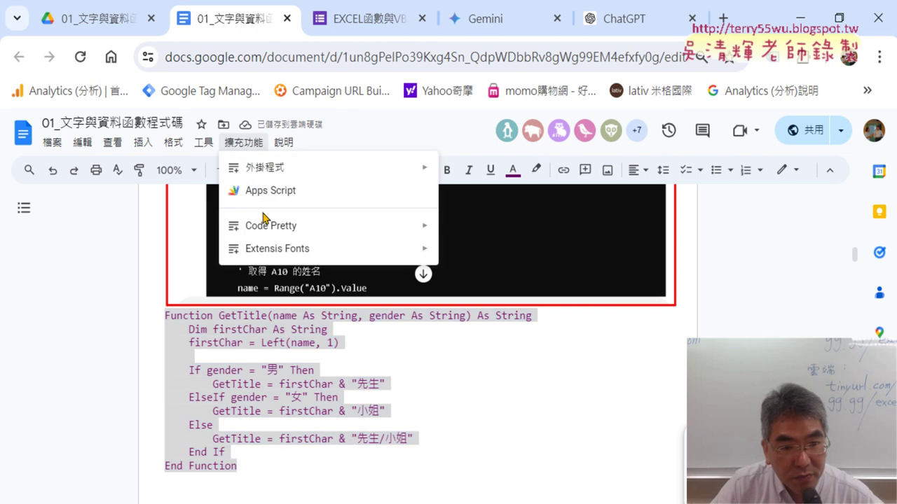
mouse_move(400, 226)
click(479, 228)
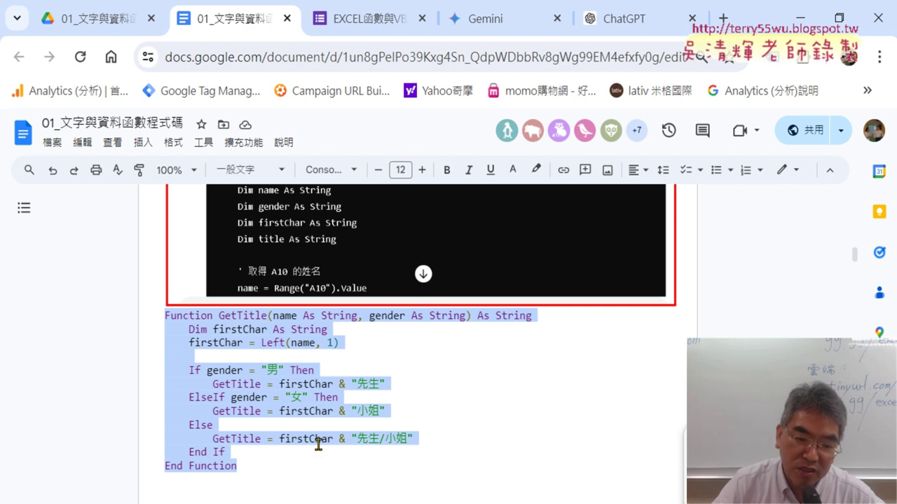
click(267, 460)
drag(252, 464, 156, 318)
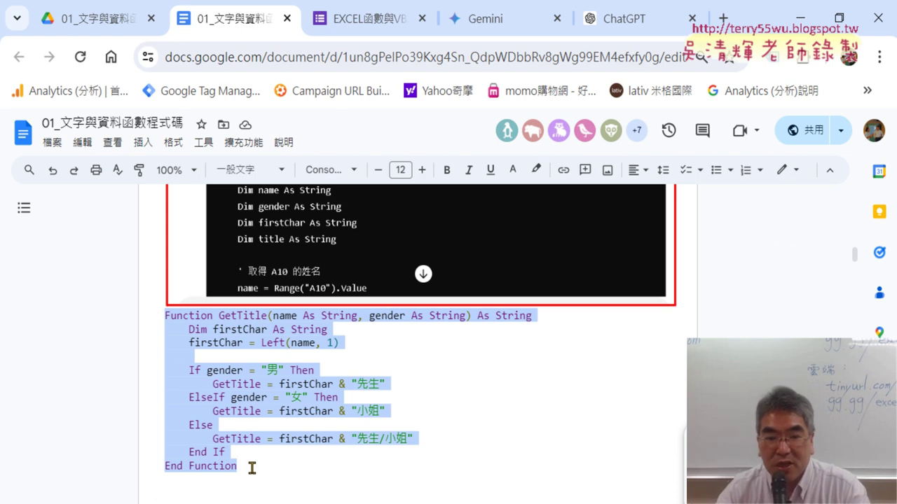
drag(253, 468, 158, 315)
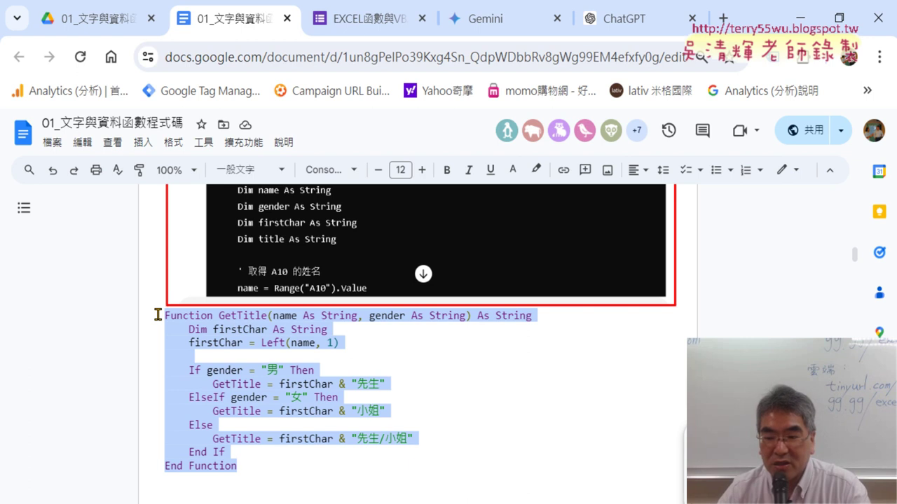